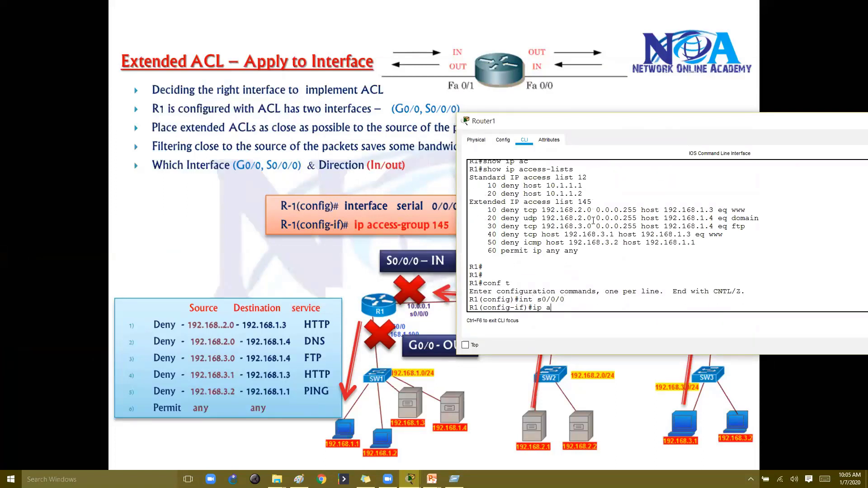
# Apply access list 145 inbound on R1's serial interface 0/0/0 and return to privileged EXEC mode.
pyautogui.write('145 in')
pyautogui.press('Tab')
pyautogui.press('Return')
pyautogui.write('end')
pyautogui.press('Return')
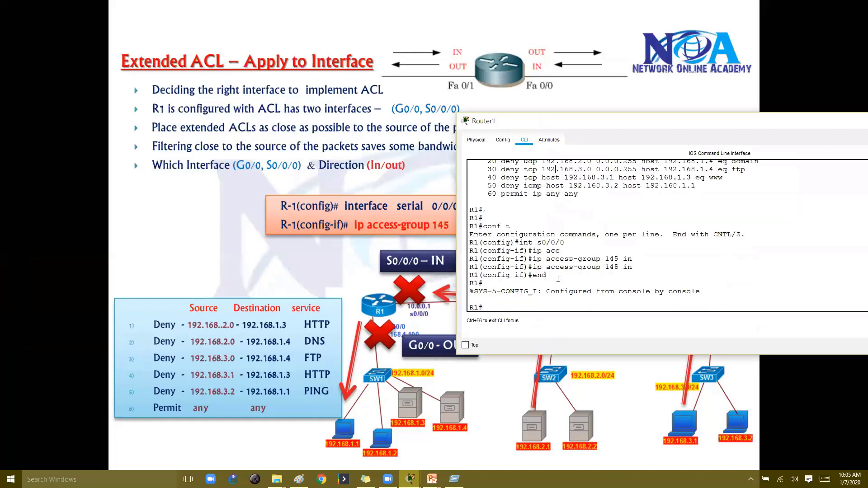
pyautogui.moveTo(542, 254); pyautogui.dragTo(632, 258)
pyautogui.click(615, 274)
# Copy the deny/permit rule table from the PowerPoint slide into Paint, enlarge it and place it near the canvas's upper-left corner.
pyautogui.click(322, 170)
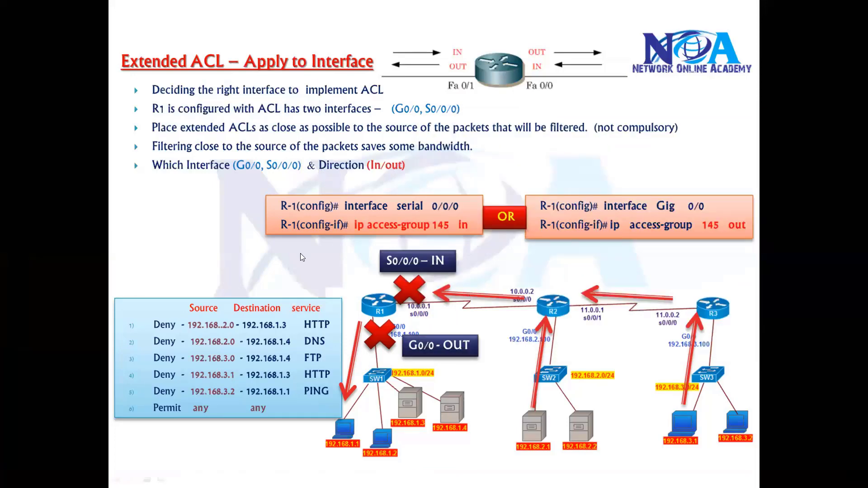
pyautogui.press('Escape')
pyautogui.click(352, 285)
pyautogui.click(352, 283)
pyautogui.click(299, 479)
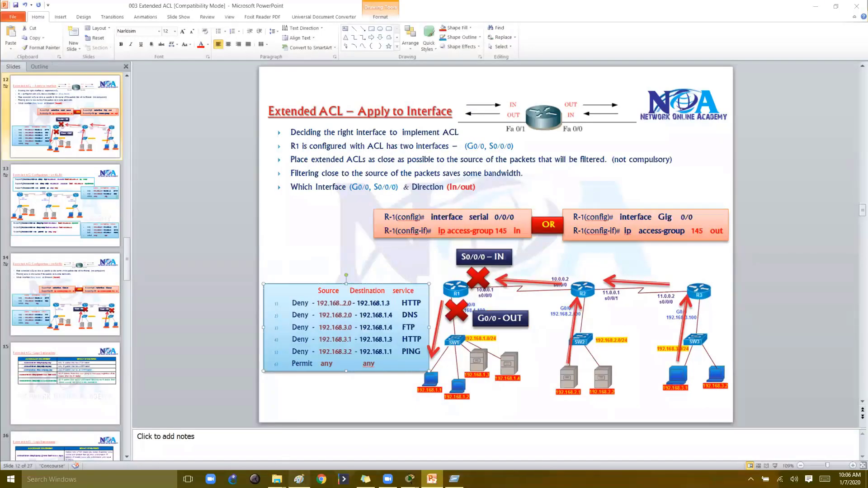
pyautogui.hotkey('ctrl', 'v')
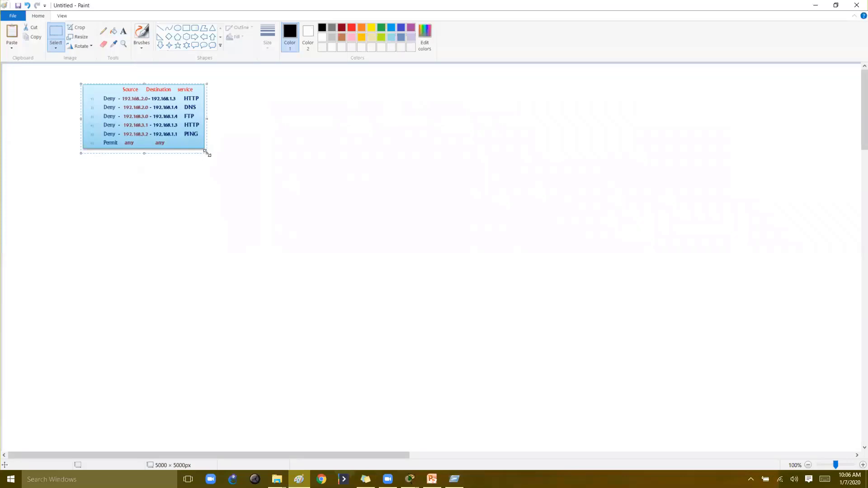
pyautogui.moveTo(206, 154); pyautogui.dragTo(305, 212)
pyautogui.moveTo(232, 161); pyautogui.dragTo(175, 146)
pyautogui.click(269, 240)
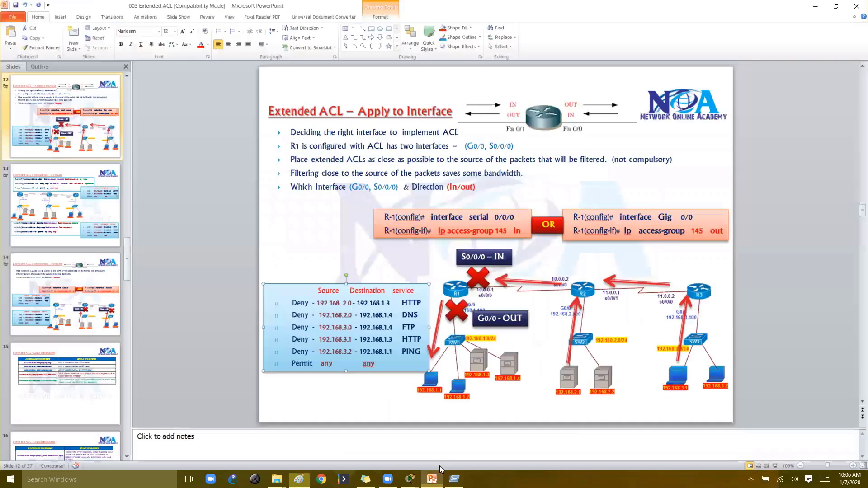
# Copy the R1–R2–R3 topology diagram from the PowerPoint slide into Paint, placing and enlarging it below the rule table.
pyautogui.click(431, 479)
pyautogui.hotkey('ctrl', 'c')
pyautogui.hotkey('alt', 'Tab')
pyautogui.hotkey('ctrl', 'v')
pyautogui.moveTo(169, 134)
pyautogui.mouseDown()
pyautogui.moveTo(182, 252)
pyautogui.moveTo(179, 246)
pyautogui.mouseUp()
pyautogui.moveTo(245, 299); pyautogui.dragTo(403, 431)
pyautogui.moveTo(330, 363); pyautogui.dragTo(314, 357)
pyautogui.click(524, 304)
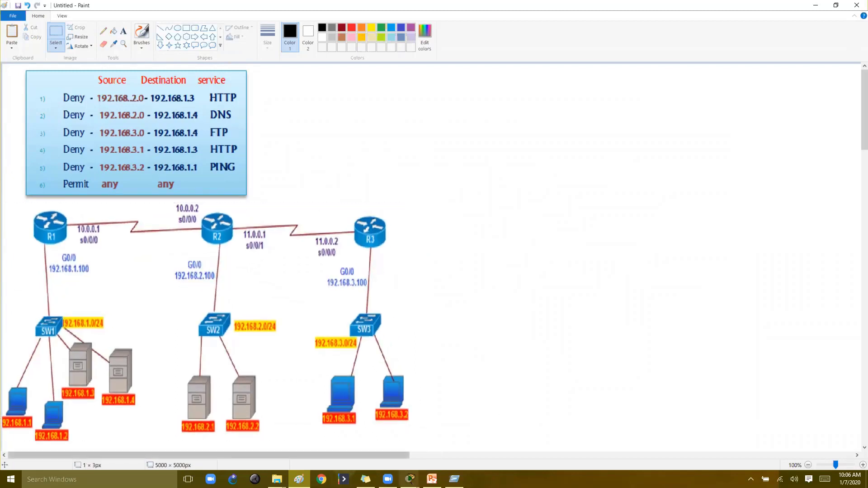
# Switch to the Packet Tracer topology and resize its window so the Paint rule table stays visible beside it.
pyautogui.moveTo(410, 478)
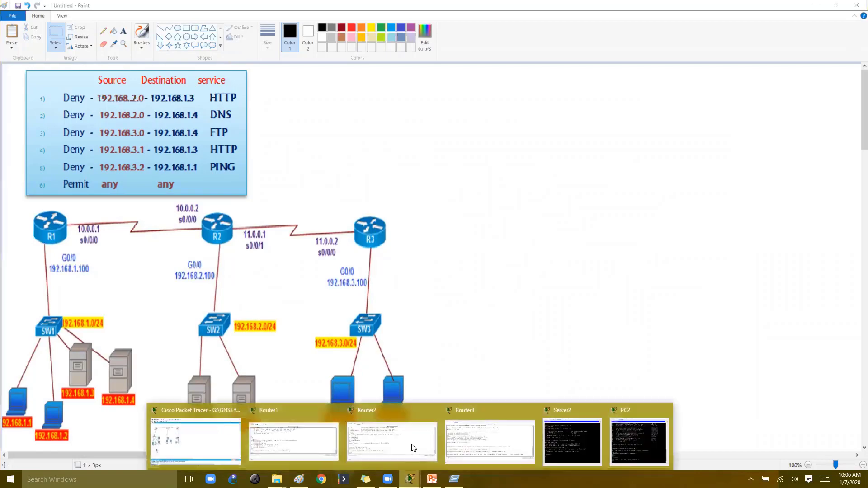
pyautogui.click(228, 437)
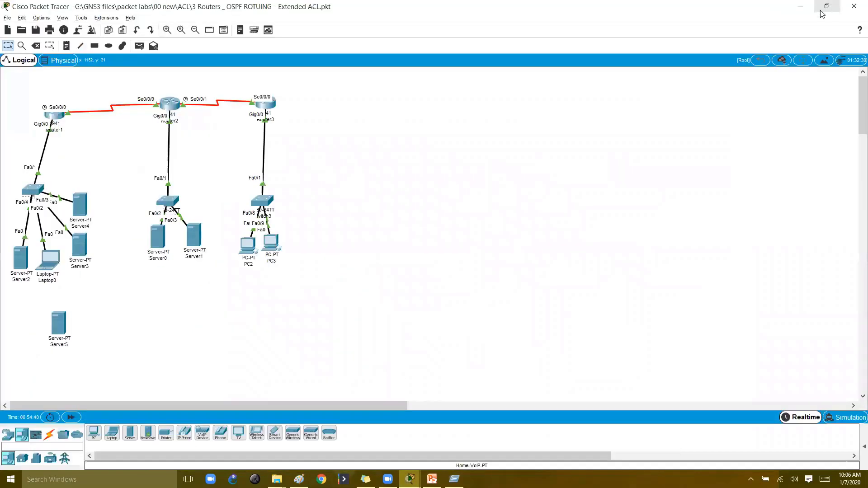
pyautogui.click(832, 6)
pyautogui.moveTo(441, 79); pyautogui.dragTo(518, 45)
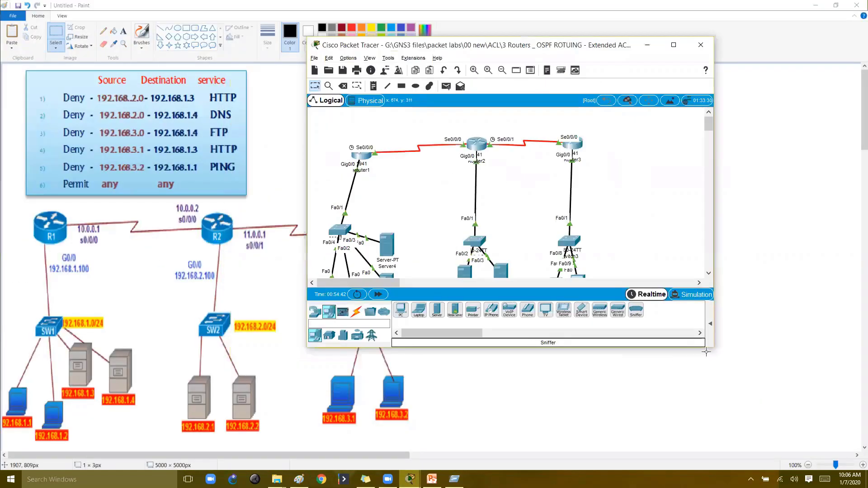
pyautogui.moveTo(712, 348); pyautogui.dragTo(841, 452)
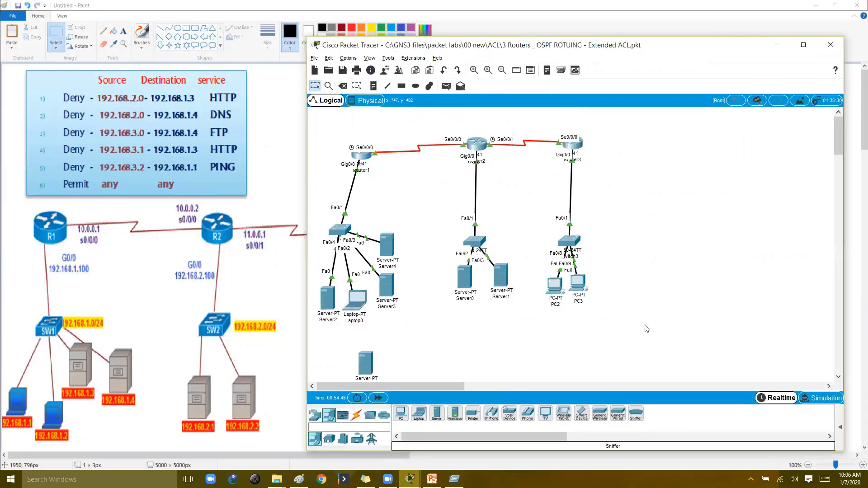
# Circle the first rule in the table, from 192.168.2.0 to 192.168.1.3 for HTTP, and add an upward arrow.
pyautogui.hotkey('ctrl', '2')
pyautogui.moveTo(206, 107)
pyautogui.mouseDown()
pyautogui.moveTo(232, 148)
pyautogui.moveTo(239, 124)
pyautogui.moveTo(239, 175)
pyautogui.mouseUp()
pyautogui.press('e')
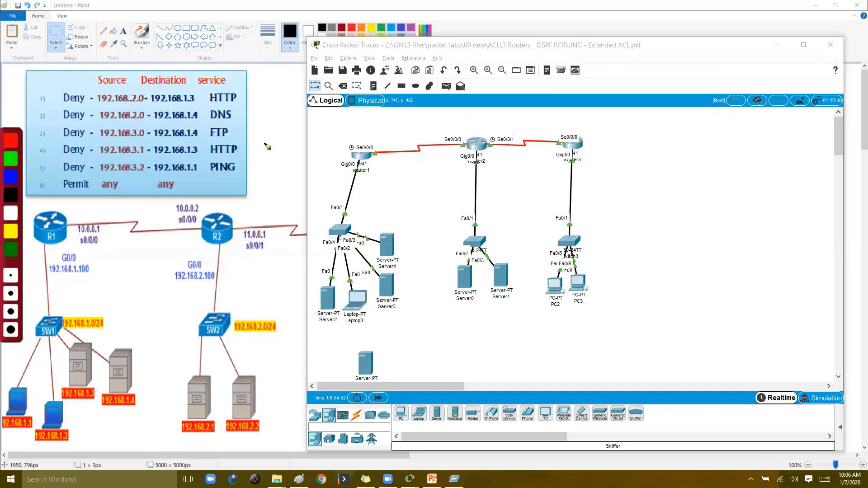
pyautogui.moveTo(245, 87)
pyautogui.mouseDown()
pyautogui.moveTo(241, 178)
pyautogui.moveTo(243, 165)
pyautogui.mouseUp()
pyautogui.hotkey('ctrl', 'shift', 'c')
pyautogui.moveTo(212, 107)
pyautogui.mouseDown()
pyautogui.moveTo(137, 85)
pyautogui.moveTo(96, 100)
pyautogui.moveTo(217, 107)
pyautogui.moveTo(178, 66)
pyautogui.mouseUp()
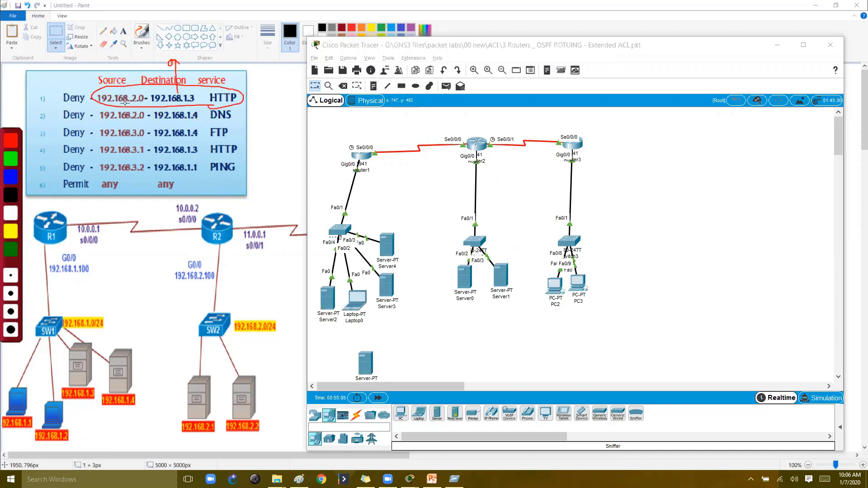
# Circle hosts 192.168.2.1 and 192.168.1.3 in the Paint diagram and draw an arrow labelled http from the first to the second.
pyautogui.moveTo(431, 255); pyautogui.dragTo(523, 304)
pyautogui.hotkey('ctrl', 'shift', '3')
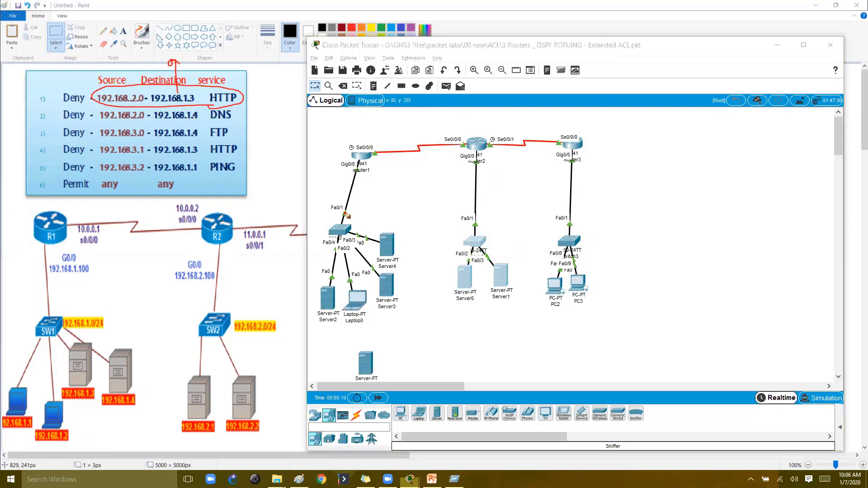
pyautogui.moveTo(70, 357)
pyautogui.mouseDown()
pyautogui.moveTo(74, 375)
pyautogui.moveTo(91, 364)
pyautogui.moveTo(69, 345)
pyautogui.mouseUp()
pyautogui.click(204, 392)
pyautogui.moveTo(192, 388)
pyautogui.mouseDown()
pyautogui.moveTo(202, 397)
pyautogui.moveTo(207, 391)
pyautogui.moveTo(197, 372)
pyautogui.mouseUp()
pyautogui.moveTo(201, 380); pyautogui.dragTo(105, 339)
pyautogui.moveTo(121, 335); pyautogui.dragTo(118, 344)
pyautogui.moveTo(134, 312); pyautogui.dragTo(153, 328)
pyautogui.moveTo(147, 318); pyautogui.dragTo(156, 316)
pyautogui.moveTo(159, 314); pyautogui.dragTo(165, 323)
pyautogui.press('Escape')
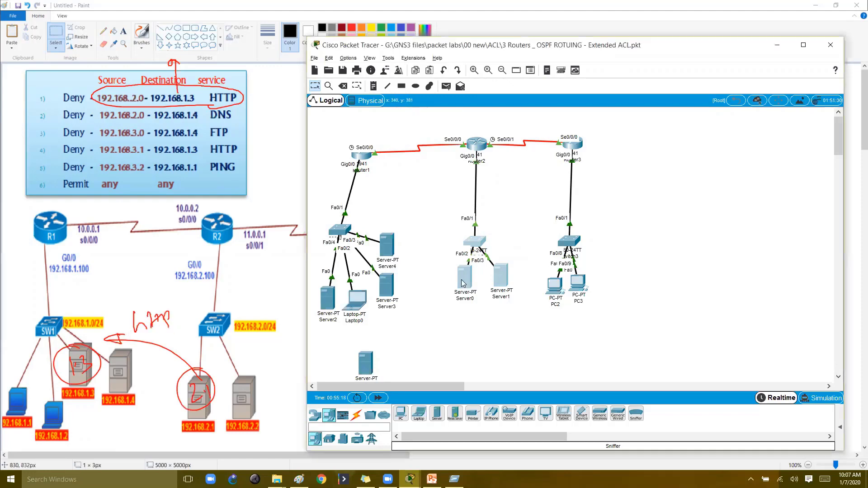
pyautogui.click(463, 283)
pyautogui.moveTo(365, 68); pyautogui.dragTo(489, 77)
pyautogui.click(468, 96)
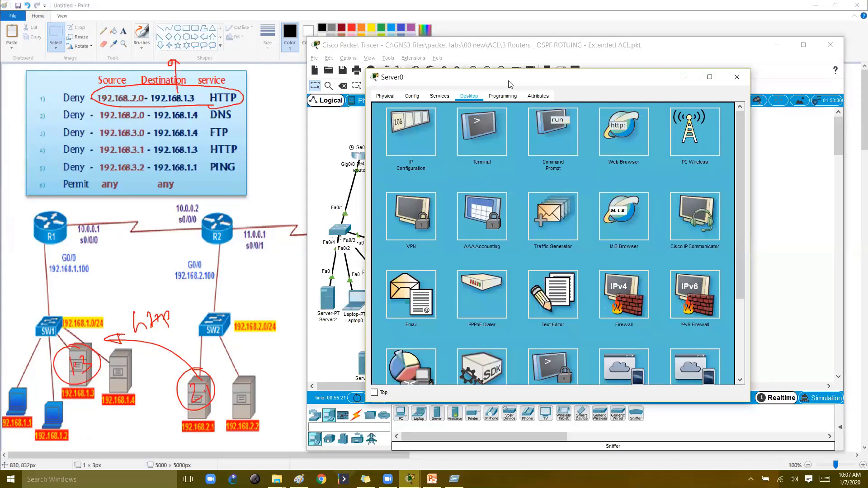
pyautogui.moveTo(510, 84); pyautogui.dragTo(531, 85)
pyautogui.click(487, 122)
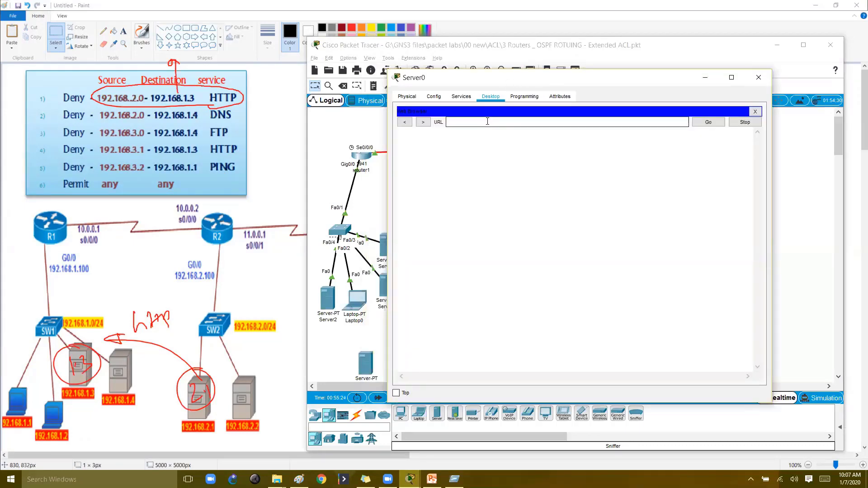
pyautogui.write('192.168.')
pyautogui.press('Return')
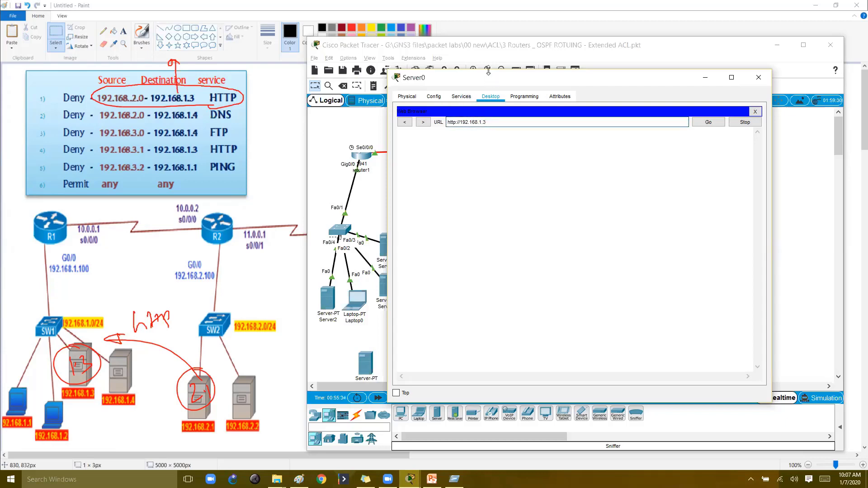
pyautogui.moveTo(488, 71); pyautogui.dragTo(499, 109)
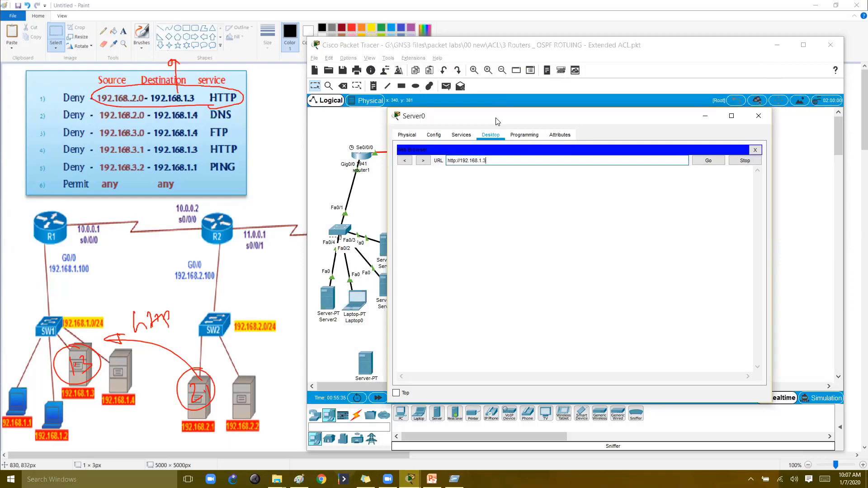
pyautogui.moveTo(497, 121); pyautogui.dragTo(560, 135)
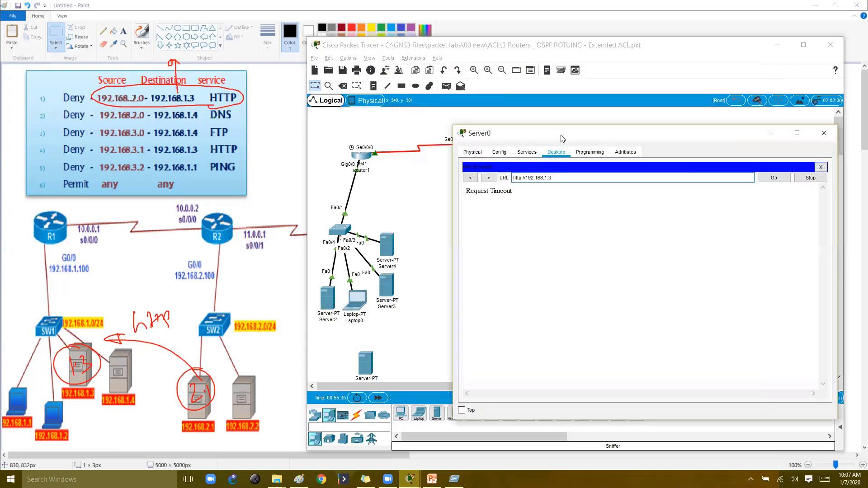
# Show the IP access lists on Router1 and highlight entry 10 of access list 145 to check its match count.
pyautogui.click(442, 177)
pyautogui.click(361, 156)
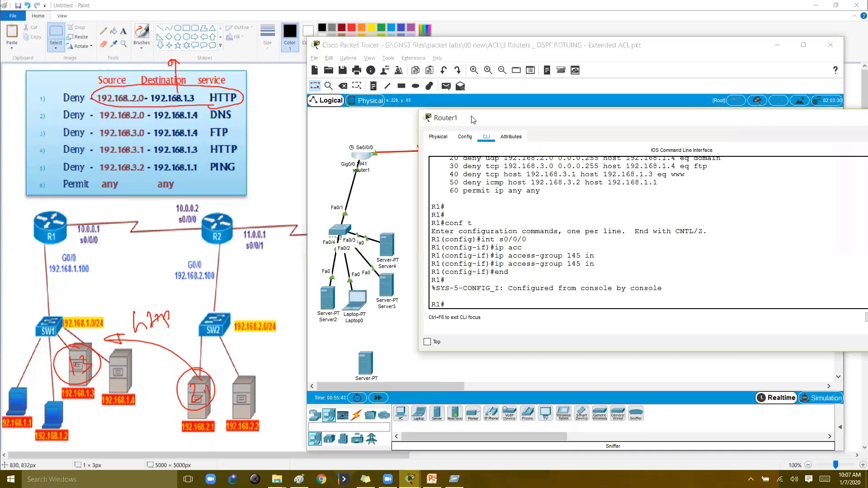
pyautogui.moveTo(473, 119); pyautogui.dragTo(381, 76)
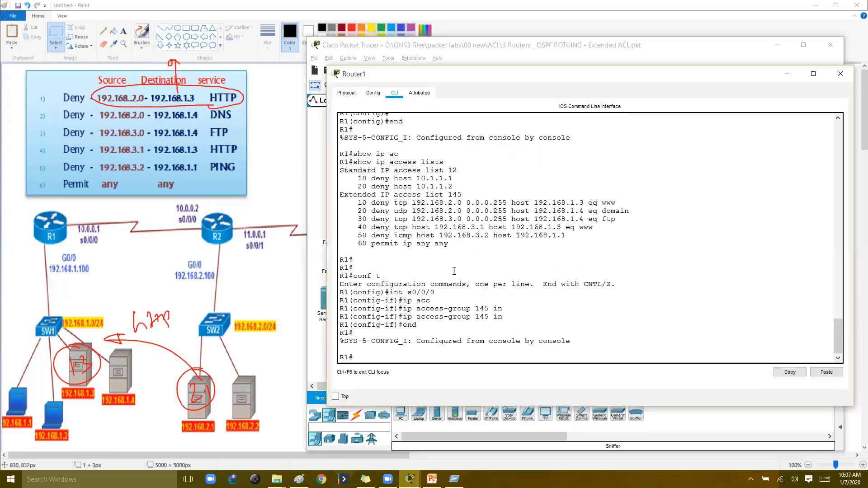
pyautogui.press('Return')
pyautogui.press('Return')
pyautogui.write('shpw ')
pyautogui.write('ip ac')
pyautogui.press('Tab')
pyautogui.press('Return')
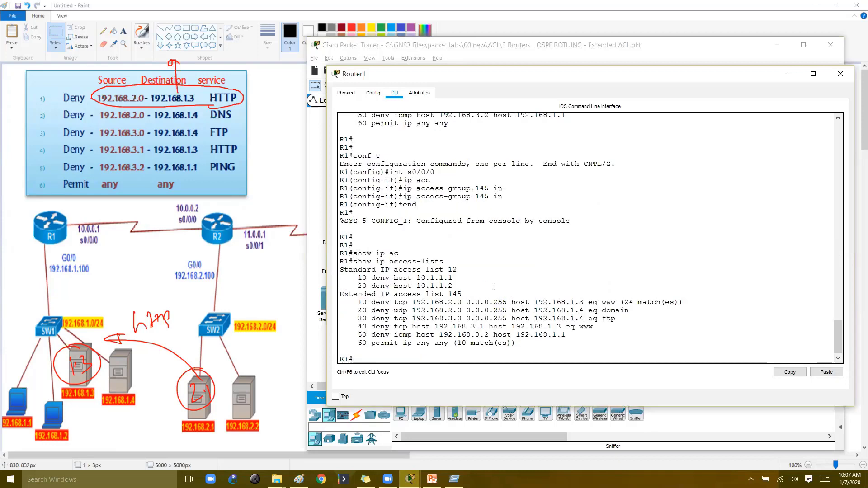
pyautogui.moveTo(395, 303); pyautogui.dragTo(723, 300)
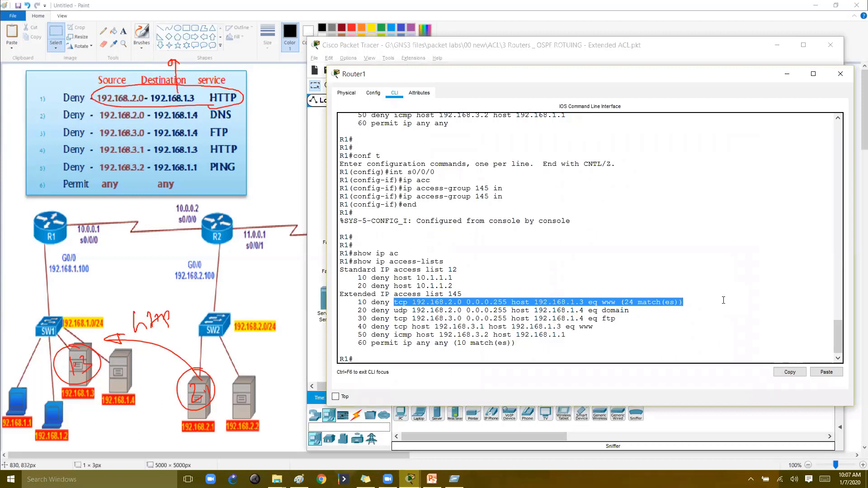
# Annotate entry 10 by circling deny, source, destination and www, underlining its matches and adding labels any and http, and clear the drawings.
pyautogui.hotkey('ctrl', '2')
pyautogui.moveTo(466, 294)
pyautogui.mouseDown()
pyautogui.moveTo(436, 302)
pyautogui.moveTo(456, 290)
pyautogui.mouseUp()
pyautogui.moveTo(451, 292)
pyautogui.mouseDown()
pyautogui.moveTo(437, 262)
pyautogui.moveTo(449, 268)
pyautogui.mouseUp()
pyautogui.moveTo(440, 237); pyautogui.dragTo(460, 251)
pyautogui.moveTo(206, 394)
pyautogui.mouseDown()
pyautogui.moveTo(179, 397)
pyautogui.moveTo(194, 398)
pyautogui.mouseUp()
pyautogui.moveTo(548, 305); pyautogui.dragTo(563, 317)
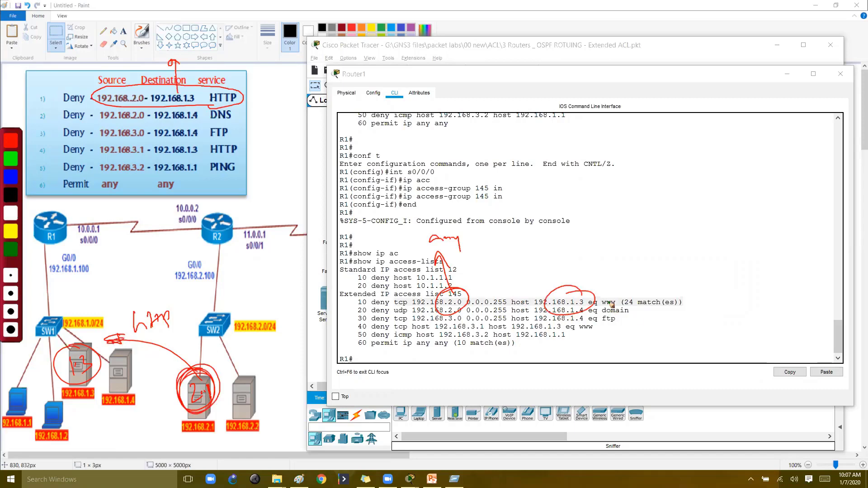
pyautogui.moveTo(596, 307); pyautogui.dragTo(595, 295)
pyautogui.moveTo(559, 249)
pyautogui.mouseDown()
pyautogui.moveTo(562, 265)
pyautogui.moveTo(572, 255)
pyautogui.moveTo(583, 267)
pyautogui.moveTo(588, 256)
pyautogui.mouseUp()
pyautogui.moveTo(681, 307); pyautogui.dragTo(637, 311)
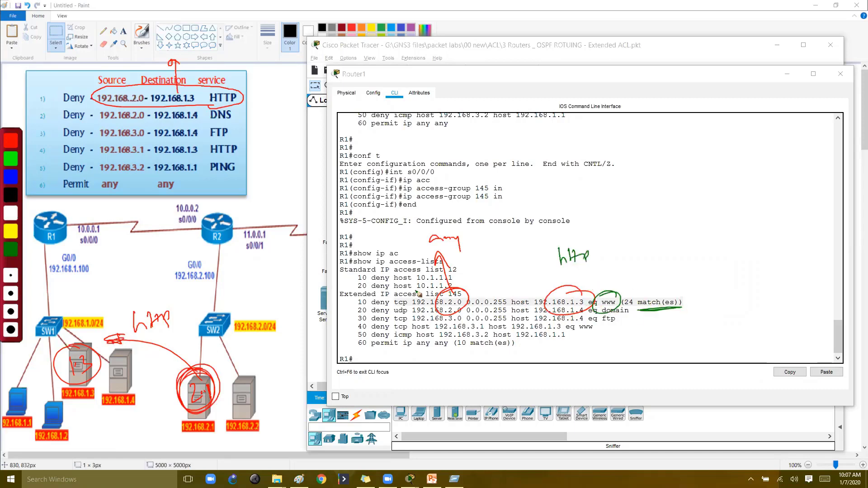
pyautogui.moveTo(396, 298)
pyautogui.mouseDown()
pyautogui.moveTo(391, 312)
pyautogui.moveTo(372, 262)
pyautogui.mouseUp()
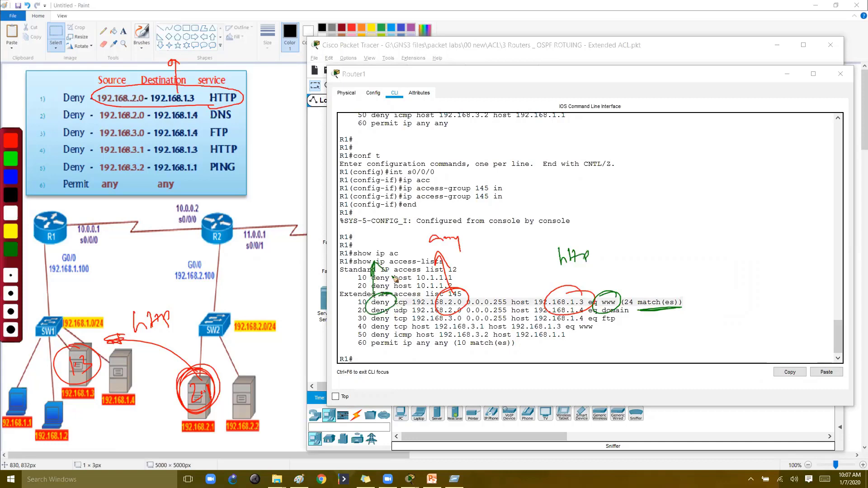
pyautogui.press('Escape')
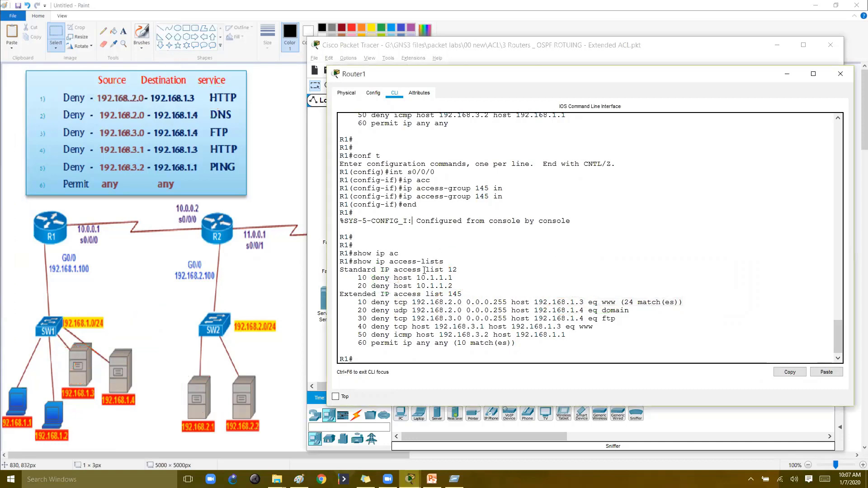
# Strike out the DNS rule in the table, and circle 192.168.1.4 and FTP in the third rule with an outgoing arrow.
pyautogui.moveTo(435, 80); pyautogui.dragTo(418, 44)
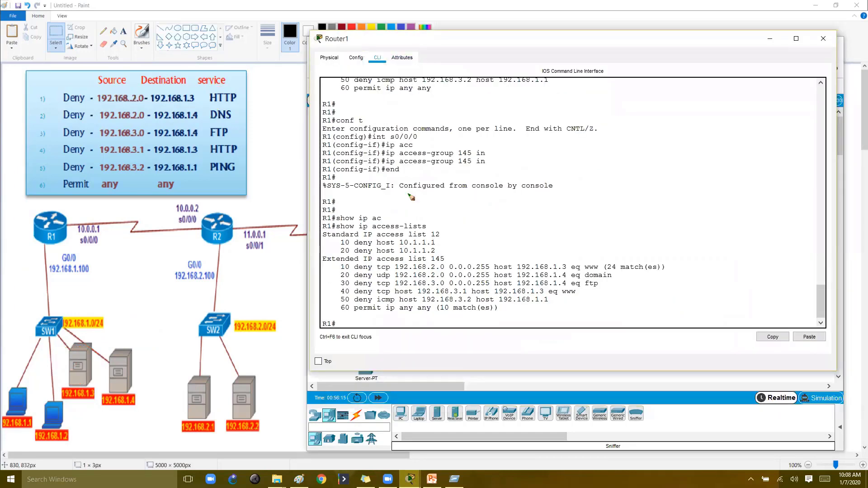
pyautogui.moveTo(153, 119); pyautogui.dragTo(233, 116)
pyautogui.moveTo(240, 112); pyautogui.dragTo(232, 132)
pyautogui.moveTo(176, 113)
pyautogui.mouseDown()
pyautogui.moveTo(235, 115)
pyautogui.moveTo(212, 123)
pyautogui.moveTo(266, 132)
pyautogui.moveTo(216, 132)
pyautogui.mouseUp()
pyautogui.press('Escape')
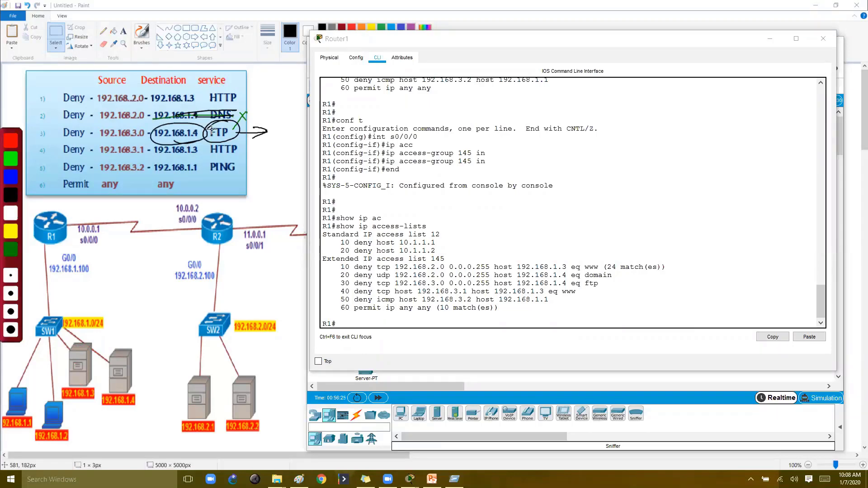
# Open Server4's FTP service settings and inspect its two configured user accounts.
pyautogui.moveTo(733, 42); pyautogui.dragTo(683, 158)
pyautogui.click(594, 49)
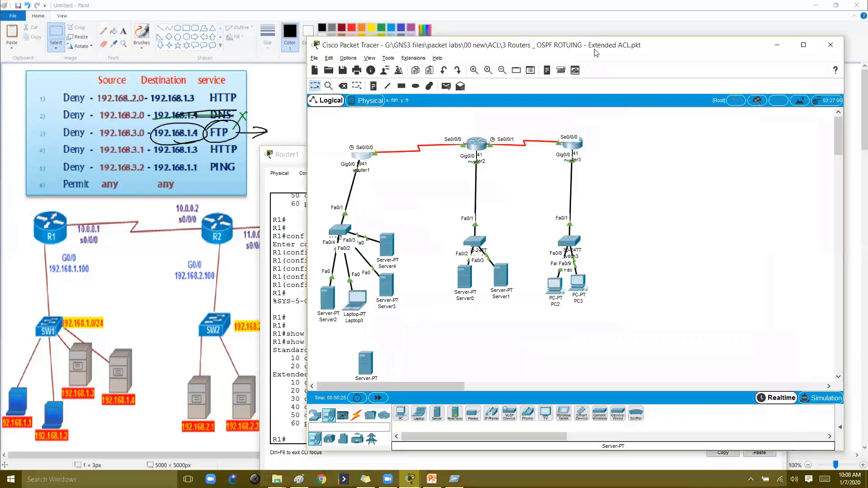
pyautogui.click(388, 242)
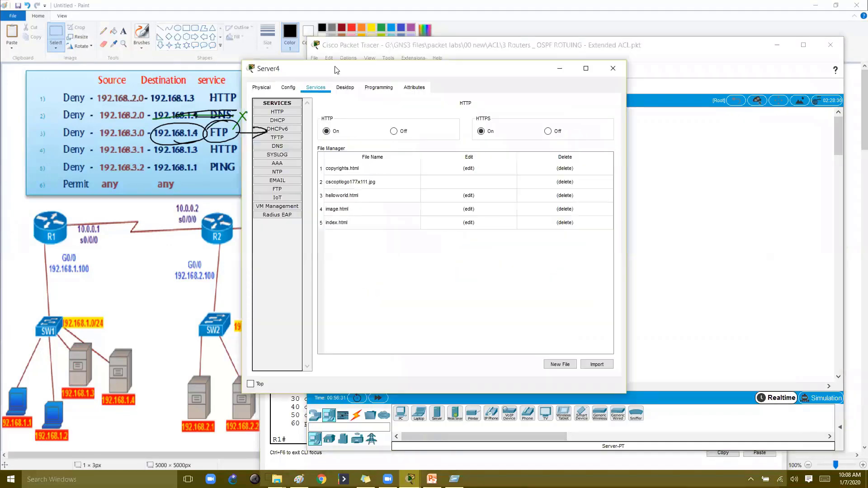
pyautogui.moveTo(335, 69); pyautogui.dragTo(386, 73)
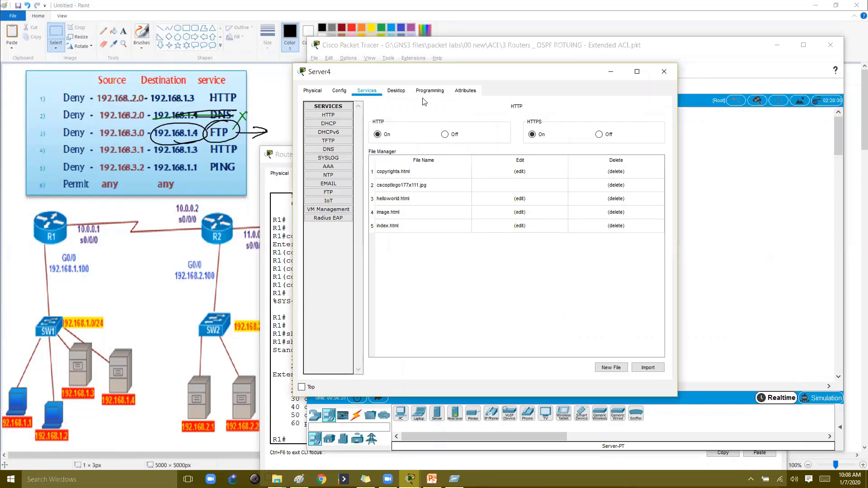
pyautogui.moveTo(410, 75); pyautogui.dragTo(444, 75)
pyautogui.click(366, 192)
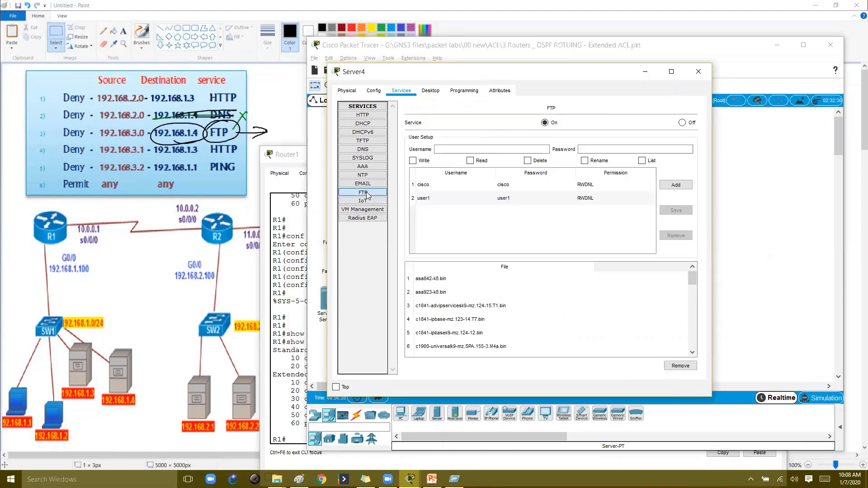
pyautogui.click(439, 199)
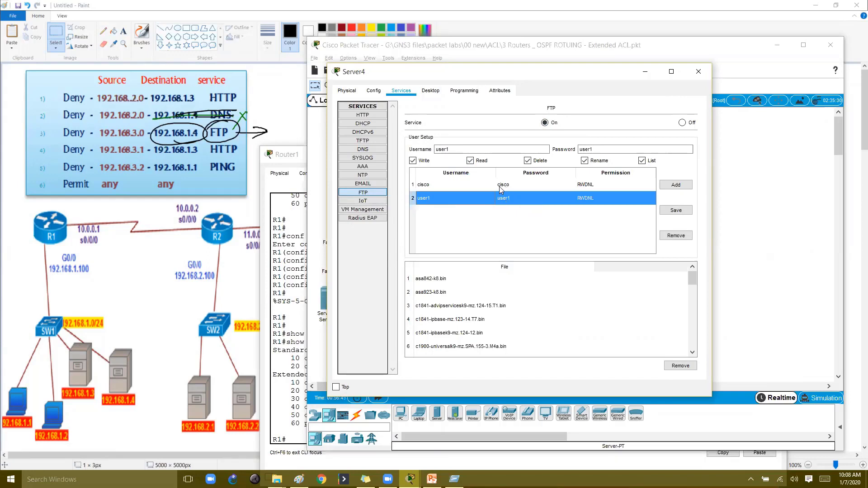
pyautogui.click(470, 187)
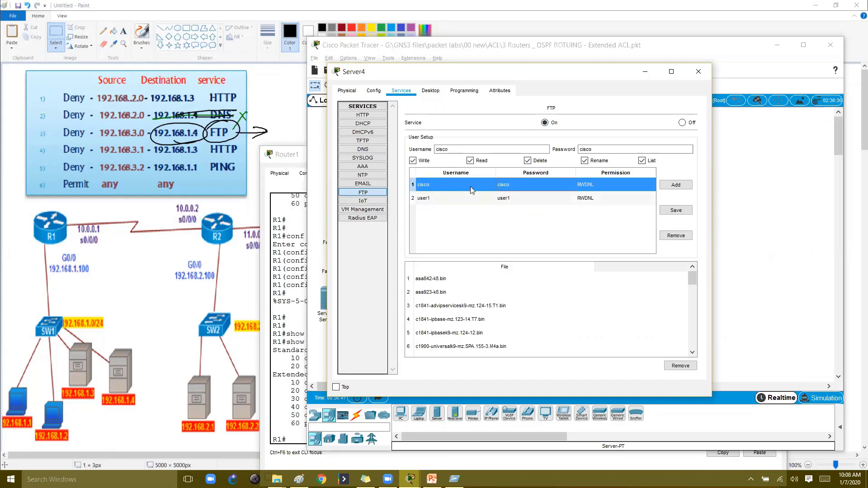
# Remove the user1 account from Server4's FTP users, select the remaining account, and close the server's settings.
pyautogui.click(459, 201)
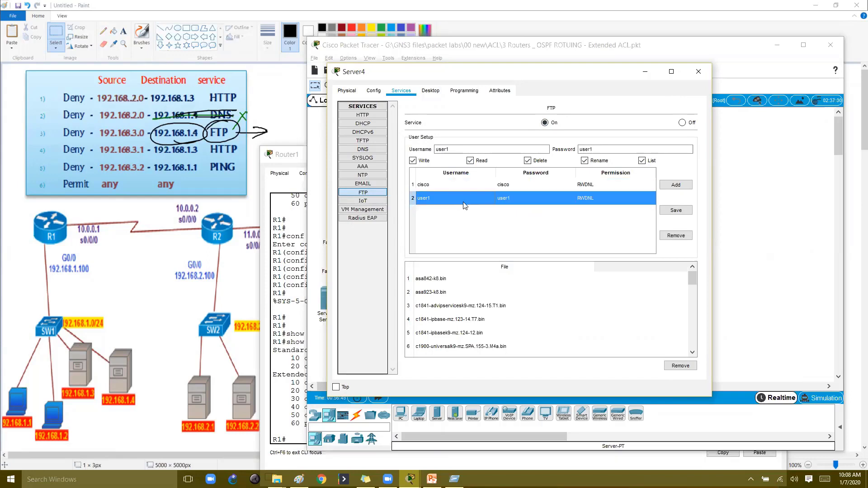
pyautogui.click(677, 237)
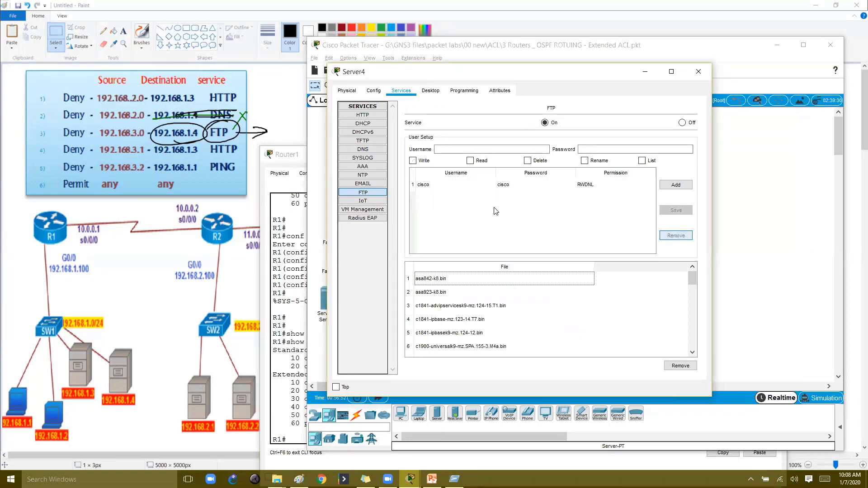
pyautogui.click(433, 186)
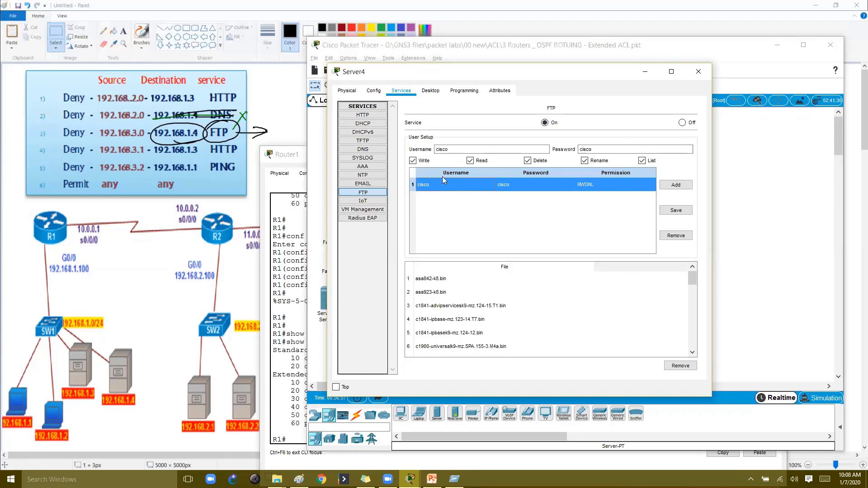
pyautogui.click(698, 72)
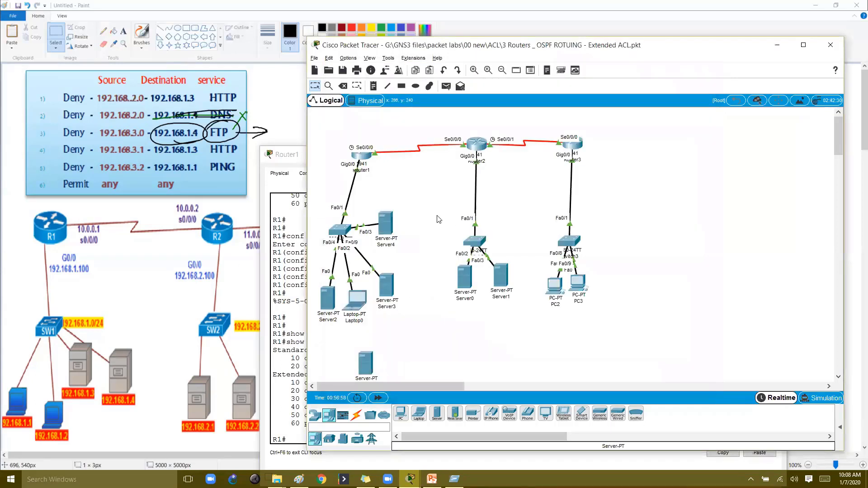
# Clear the old drawings, and circle destination 192.168.1.4 in black and source 192.168.3.0 in red in the third rule.
pyautogui.hotkey('ctrl', '2')
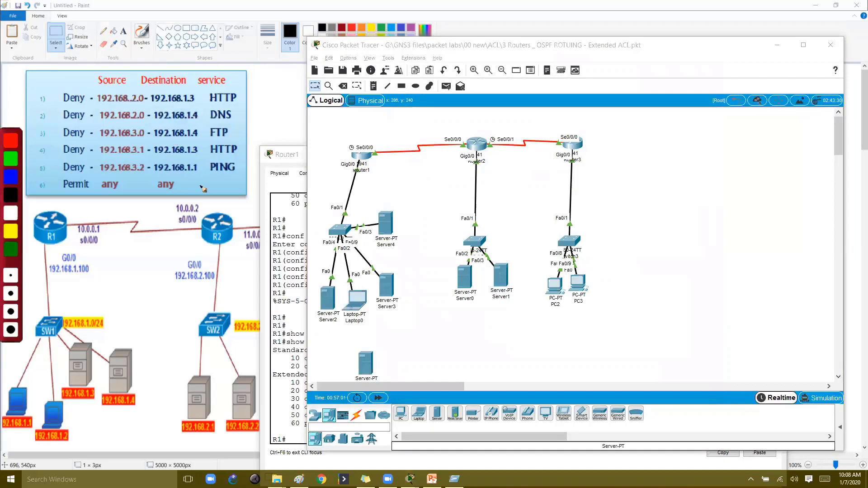
pyautogui.moveTo(154, 136); pyautogui.dragTo(195, 143)
pyautogui.press('r')
pyautogui.moveTo(149, 127)
pyautogui.mouseDown()
pyautogui.moveTo(98, 136)
pyautogui.moveTo(149, 125)
pyautogui.mouseUp()
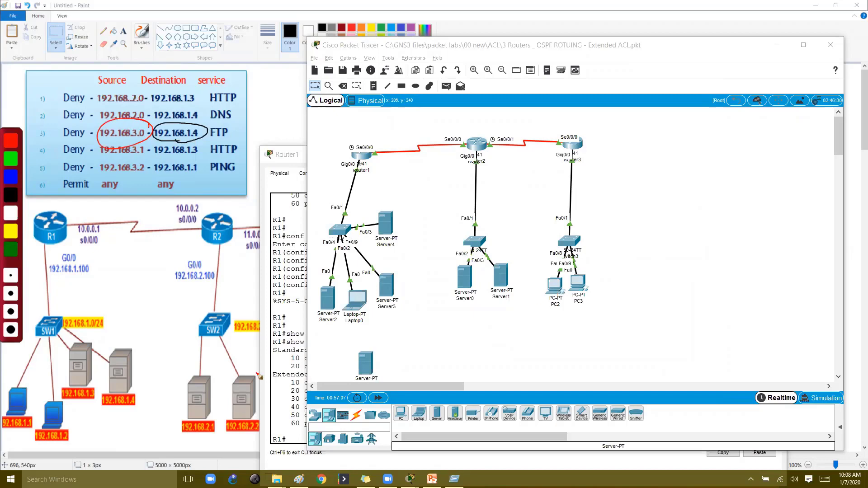
# Annotate the topology in red by circling PC2, labelling it 3-1, and drawing an arrow to Server4 labelled 1.4.
pyautogui.moveTo(564, 276); pyautogui.dragTo(563, 275)
pyautogui.moveTo(541, 323); pyautogui.dragTo(543, 336)
pyautogui.moveTo(549, 330)
pyautogui.mouseDown()
pyautogui.moveTo(561, 335)
pyautogui.moveTo(554, 347)
pyautogui.moveTo(423, 343)
pyautogui.mouseUp()
pyautogui.moveTo(419, 307)
pyautogui.mouseDown()
pyautogui.moveTo(394, 245)
pyautogui.moveTo(400, 249)
pyautogui.mouseUp()
pyautogui.moveTo(367, 191)
pyautogui.mouseDown()
pyautogui.moveTo(367, 202)
pyautogui.moveTo(382, 199)
pyautogui.mouseUp()
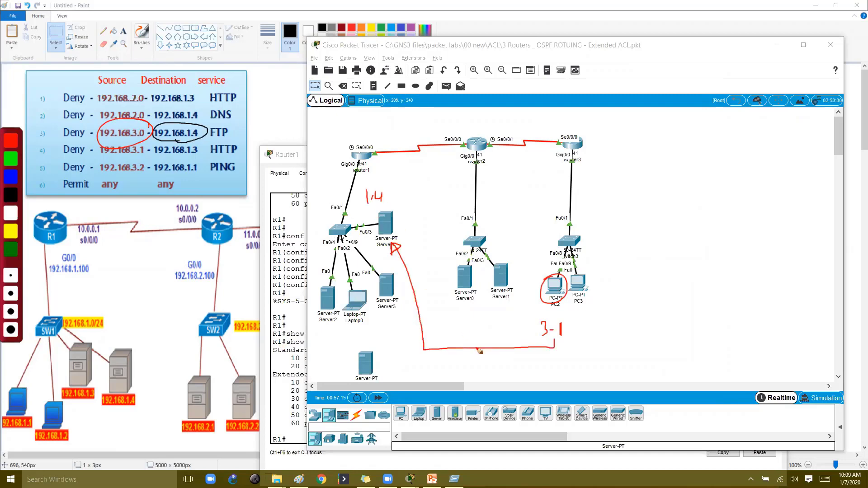
# Write FTP in green below the arrow between PC2 and Server4, and leave drawing mode.
pyautogui.moveTo(473, 357); pyautogui.dragTo(471, 365)
pyautogui.moveTo(472, 357); pyautogui.dragTo(490, 355)
pyautogui.moveTo(486, 357)
pyautogui.mouseDown()
pyautogui.moveTo(485, 367)
pyautogui.moveTo(493, 355)
pyautogui.mouseUp()
pyautogui.moveTo(493, 355); pyautogui.dragTo(492, 362)
pyautogui.press('Escape')
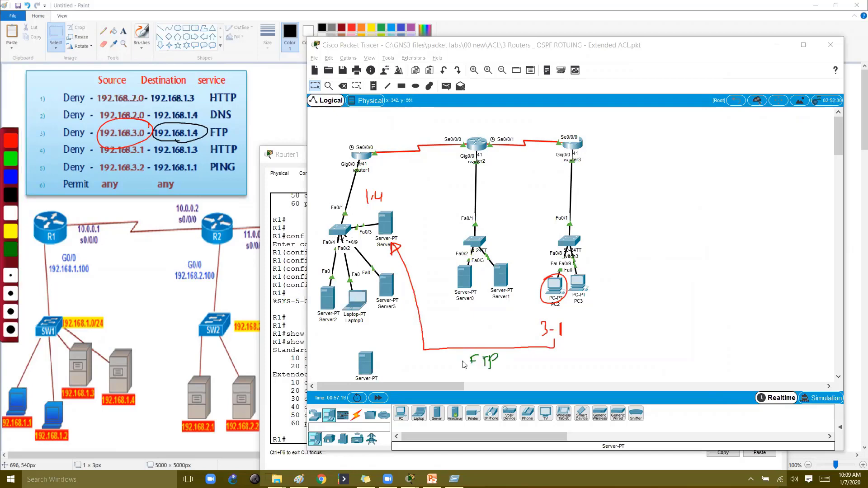
# Open PC2's command prompt and try an FTP connection to 192.168.1.4.
pyautogui.click(556, 286)
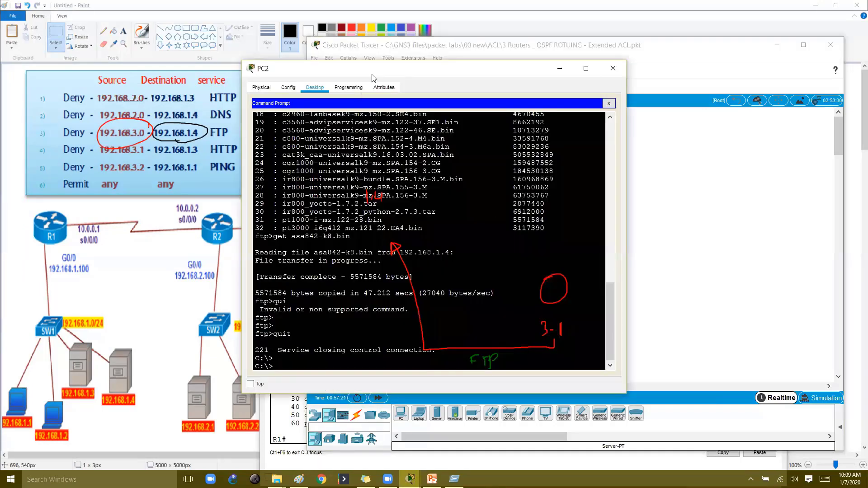
pyautogui.moveTo(375, 77); pyautogui.dragTo(566, 31)
pyautogui.scroll(3, 552, 224)
pyautogui.scroll(-3, 547, 248)
pyautogui.press('Return')
pyautogui.write('get asa842-k8.bin')
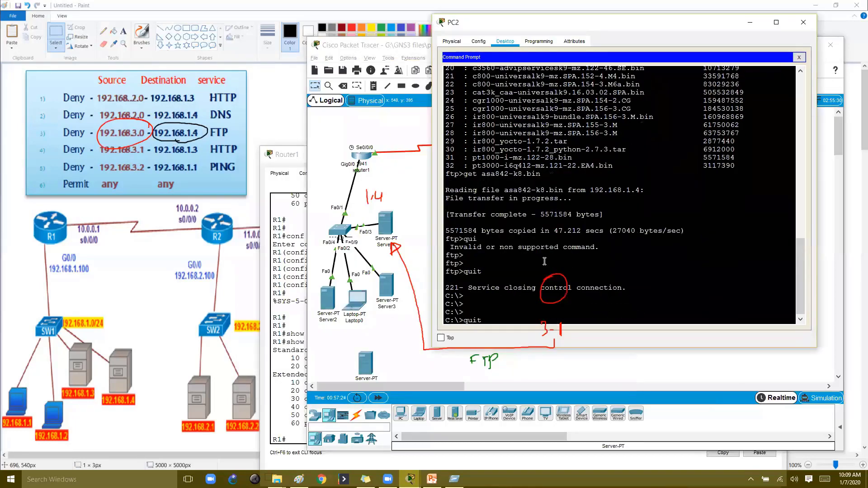
pyautogui.press('Up')
pyautogui.press('Return')
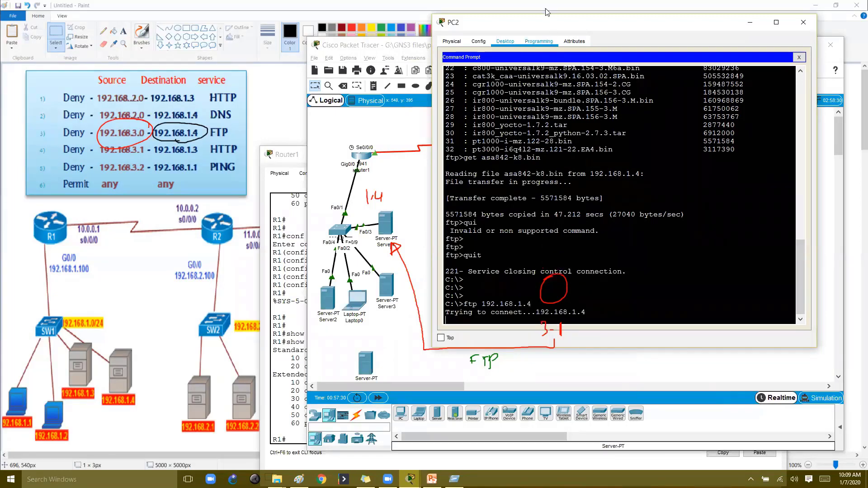
# Reposition PC2's window, highlight the FTP command and its connection result, and return to the topology.
pyautogui.moveTo(547, 16); pyautogui.dragTo(549, 100)
pyautogui.moveTo(549, 100); pyautogui.dragTo(550, 44)
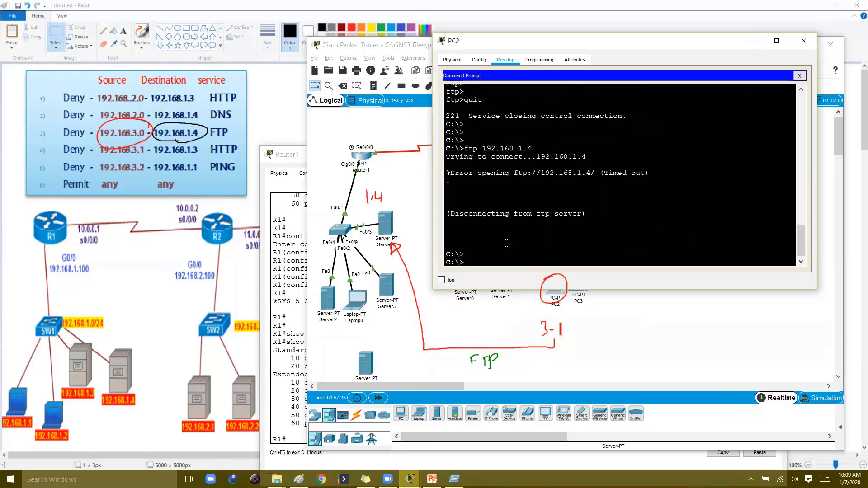
pyautogui.moveTo(469, 159); pyautogui.dragTo(564, 157)
pyautogui.moveTo(533, 179); pyautogui.dragTo(617, 173)
pyautogui.moveTo(562, 181); pyautogui.dragTo(560, 186)
pyautogui.click(413, 207)
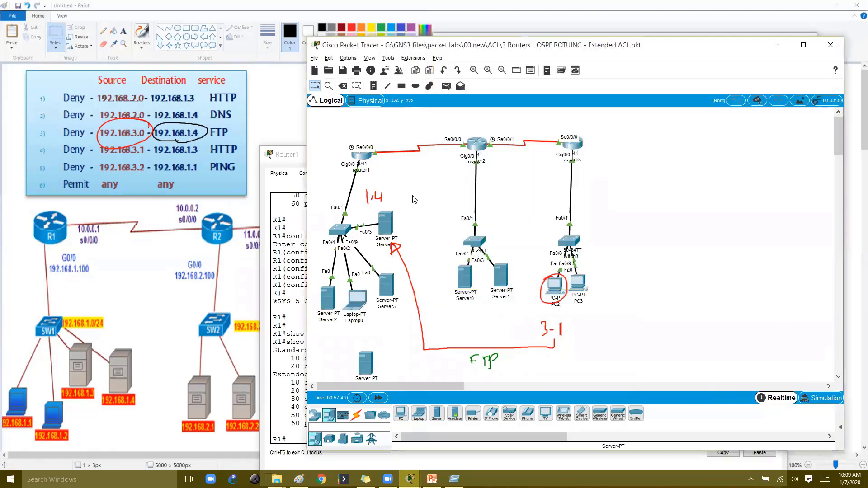
# Show the IP access lists on Router1 and highlight entry 30 of list 145 to check the FTP rule's match count.
pyautogui.click(476, 144)
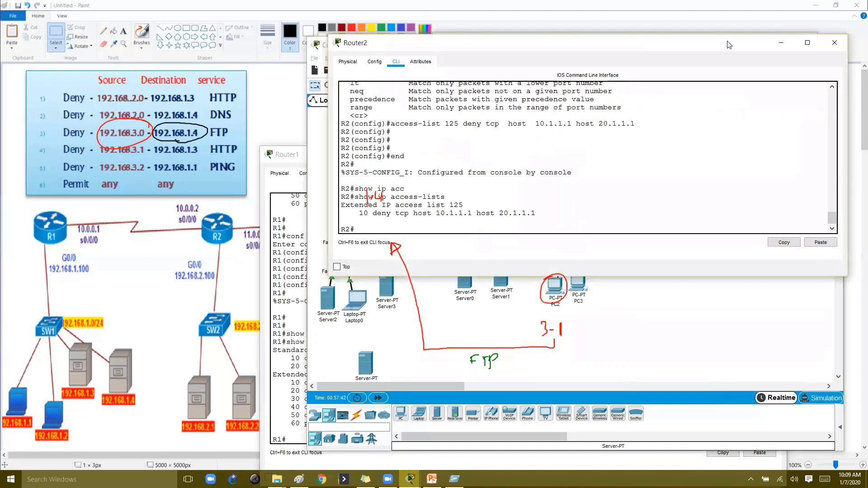
pyautogui.click(784, 44)
pyautogui.click(372, 159)
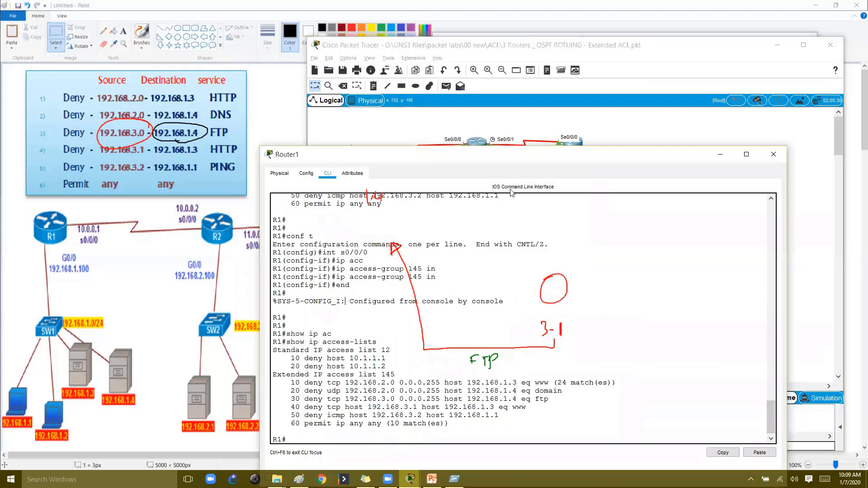
pyautogui.moveTo(481, 164); pyautogui.dragTo(526, 82)
pyautogui.press('Return')
pyautogui.press('Return')
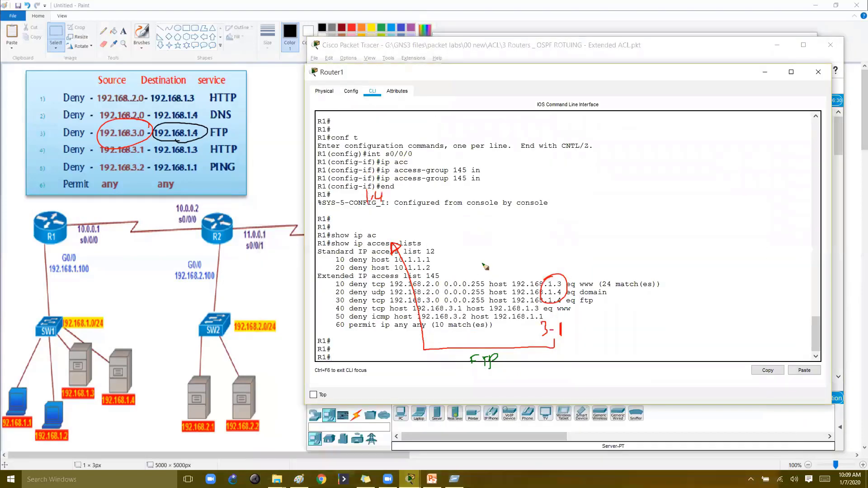
pyautogui.press('Up')
pyautogui.press('Return')
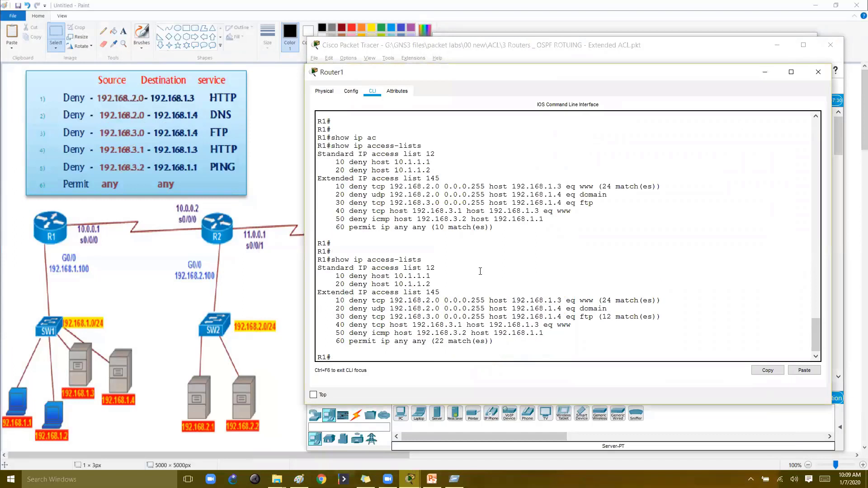
pyautogui.moveTo(393, 316); pyautogui.dragTo(673, 316)
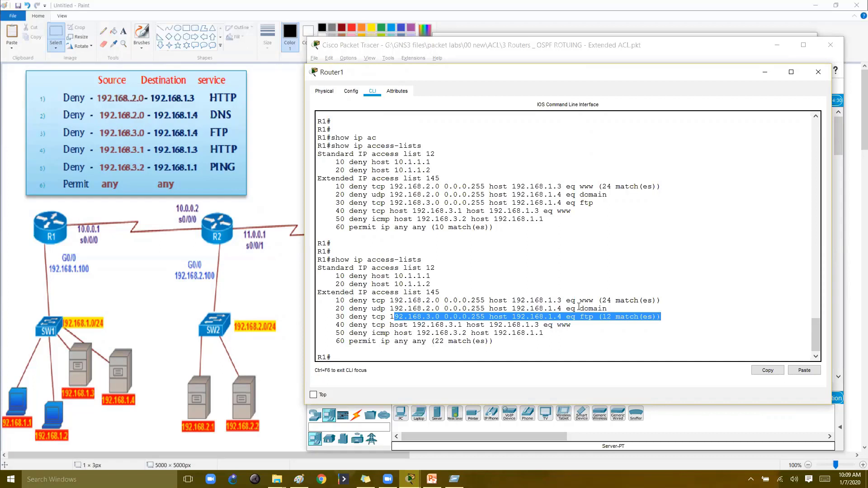
# Apply access list 145 inbound on Router1's interface s0/0/0 again and exit configuration mode.
pyautogui.click(579, 306)
pyautogui.press('Return')
pyautogui.write('conf t')
pyautogui.press('Return')
pyautogui.write('int s0/0/0')
pyautogui.press('Return')
pyautogui.write('ip access-group 145 in')
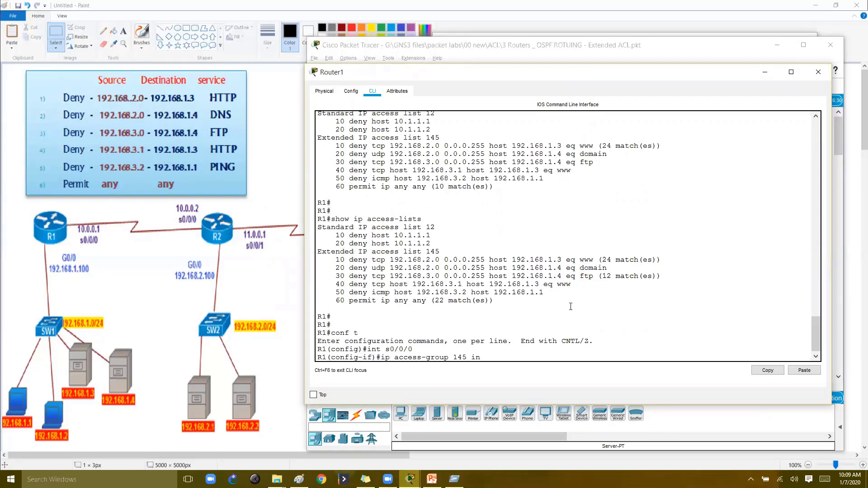
pyautogui.write('no')
pyautogui.press('BackSpace')
pyautogui.press('BackSpace')
pyautogui.press('BackSpace')
pyautogui.press('Return')
pyautogui.press('Return')
pyautogui.write('end')
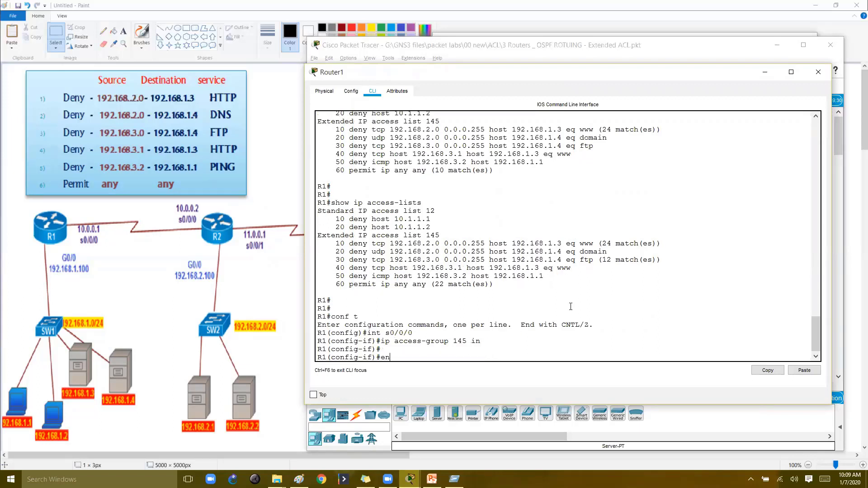
pyautogui.press('Return')
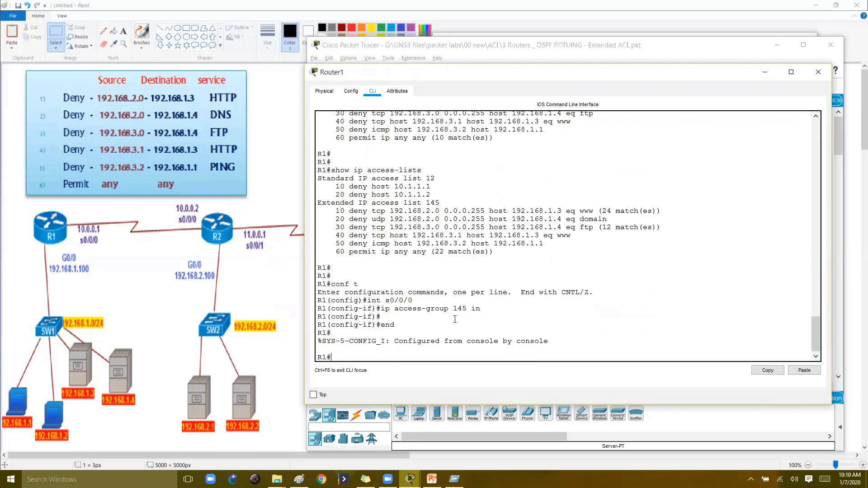
# Circle the fourth rule, 192.168.3.1 to 192.168.1.3 HTTP, in green in the rules table.
pyautogui.moveTo(477, 66)
pyautogui.mouseDown()
pyautogui.moveTo(485, 112)
pyautogui.moveTo(484, 56)
pyautogui.mouseUp()
pyautogui.hotkey('ctrl', '2')
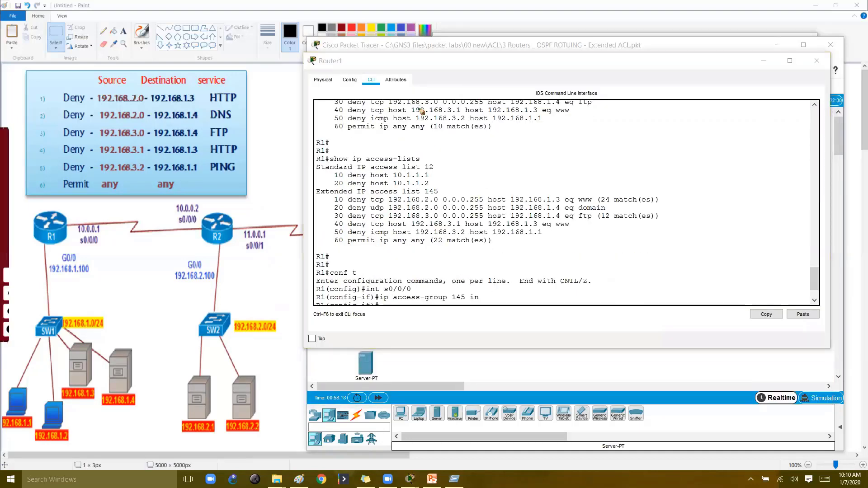
pyautogui.moveTo(210, 161)
pyautogui.mouseDown()
pyautogui.moveTo(219, 160)
pyautogui.moveTo(164, 142)
pyautogui.moveTo(155, 163)
pyautogui.moveTo(199, 158)
pyautogui.mouseUp()
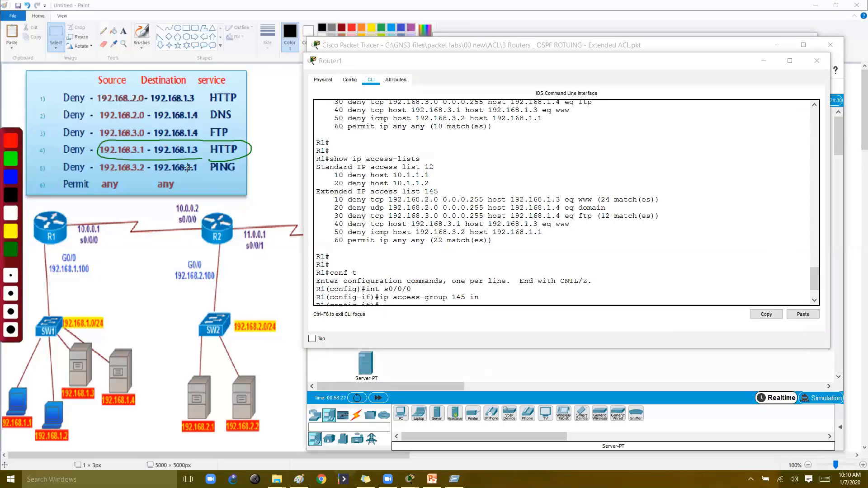
pyautogui.hotkey('ctrl', 'shift', 'd')
# Open PC2's IP configuration, check its IPv4 address, and close the configuration.
pyautogui.click(434, 363)
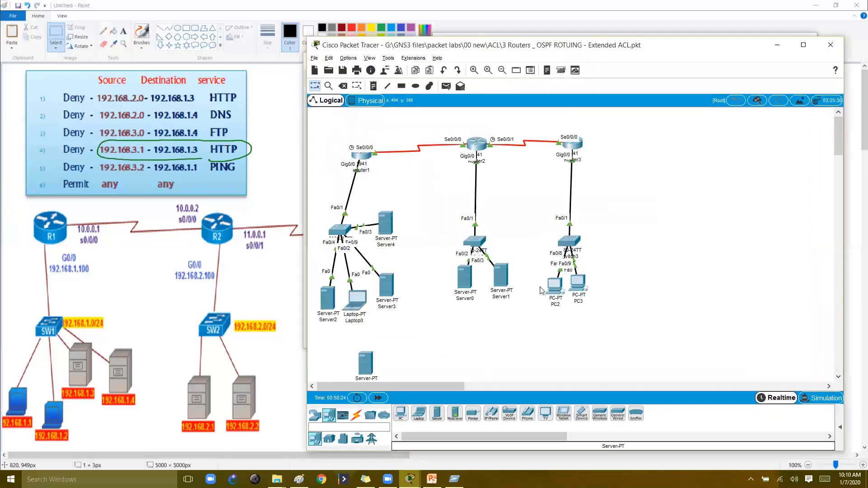
pyautogui.click(556, 288)
pyautogui.click(799, 77)
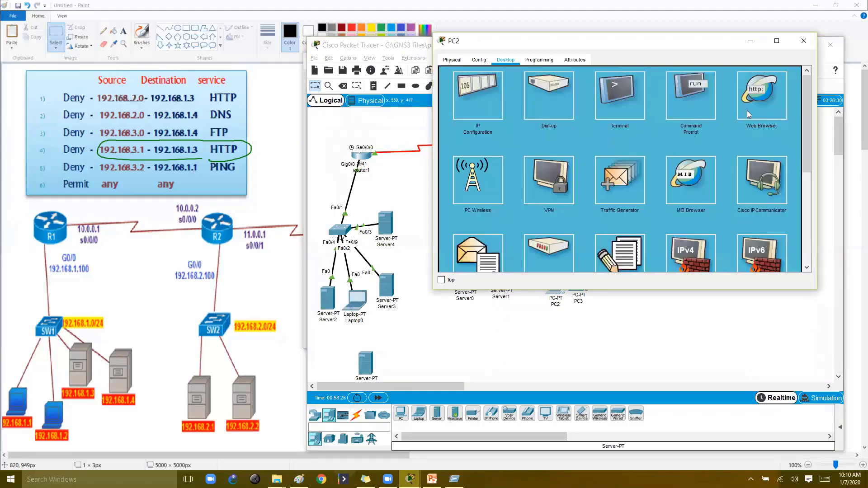
pyautogui.click(691, 95)
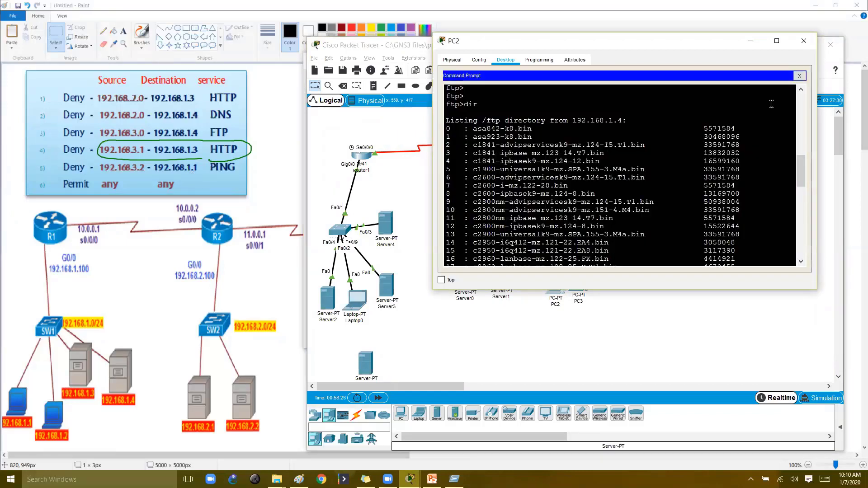
pyautogui.click(799, 76)
pyautogui.click(486, 94)
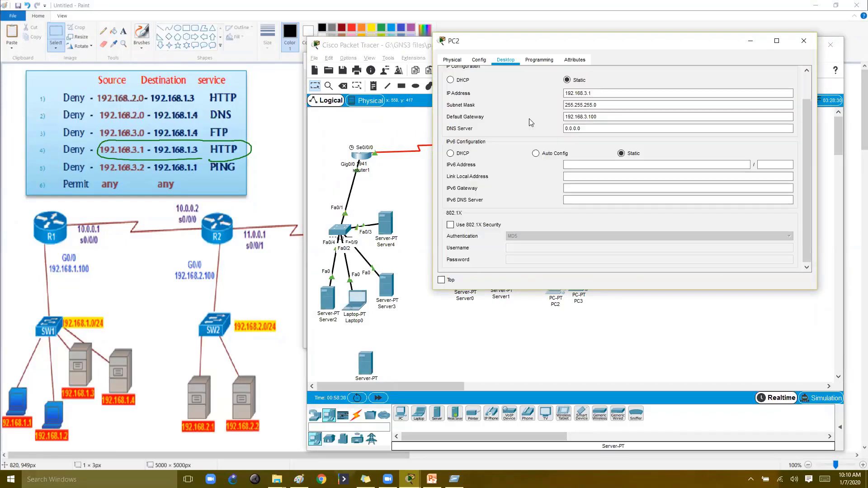
pyautogui.doubleClick(597, 93)
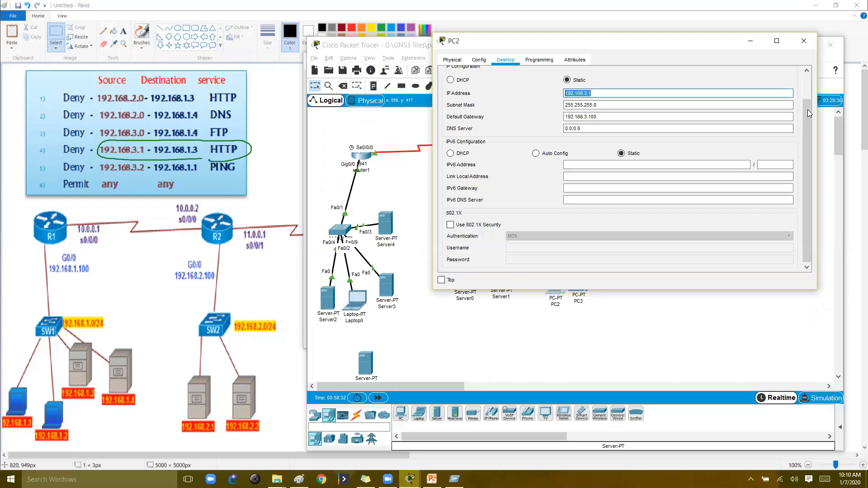
pyautogui.scroll(2, 806, 93)
pyautogui.click(798, 72)
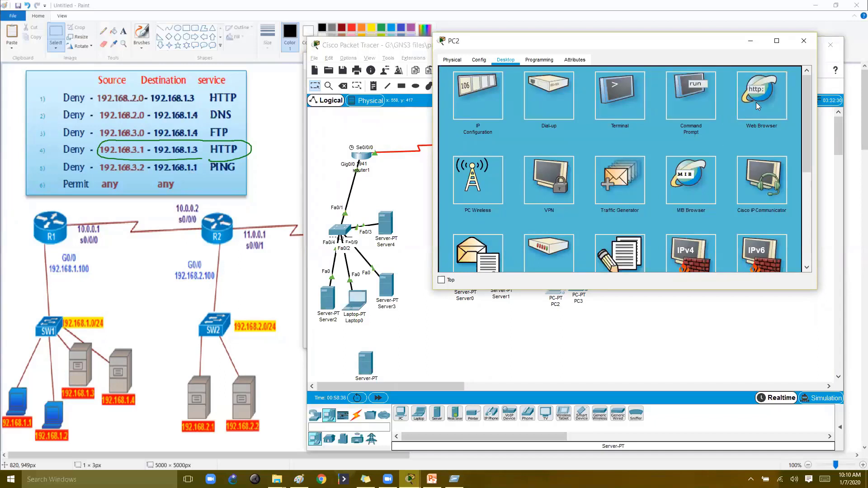
# Request 192.168.1.3 in PC2's web browser and inspect the response.
pyautogui.click(751, 118)
pyautogui.click(527, 86)
pyautogui.write('192.168.1.3')
pyautogui.press('Return')
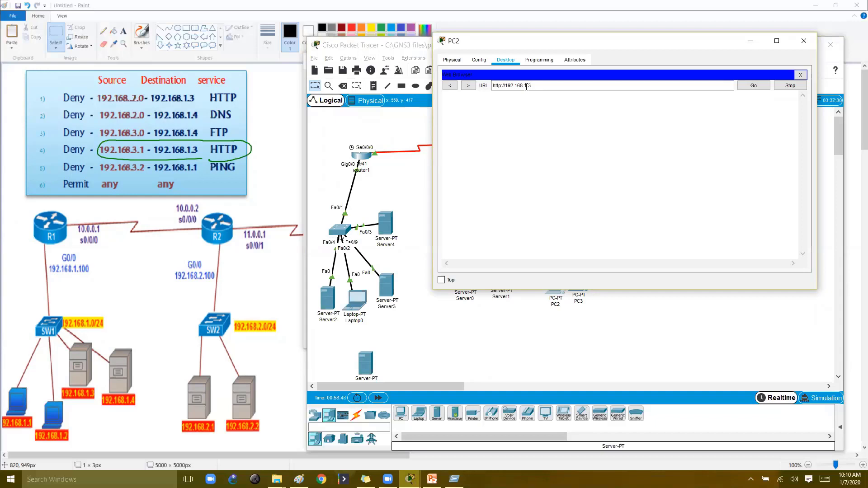
pyautogui.moveTo(454, 99); pyautogui.dragTo(548, 101)
# List Router1's IP access lists and highlight entry 40 of list 145 to check matches for the host's HTTP rule.
pyautogui.click(401, 192)
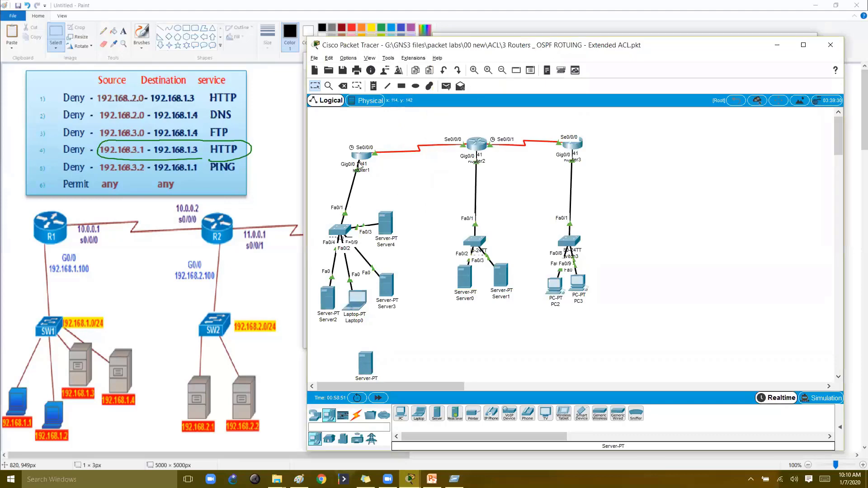
pyautogui.click(361, 163)
pyautogui.press('Up')
pyautogui.press('Up')
pyautogui.press('Return')
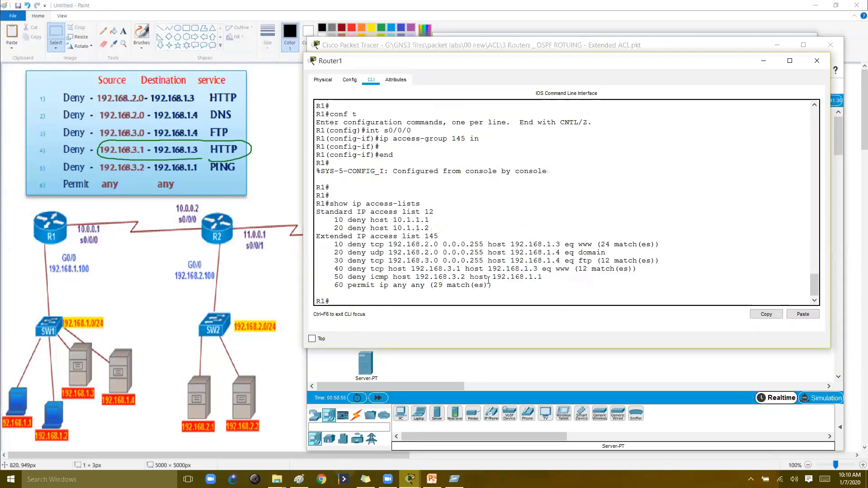
pyautogui.moveTo(611, 268); pyautogui.dragTo(350, 267)
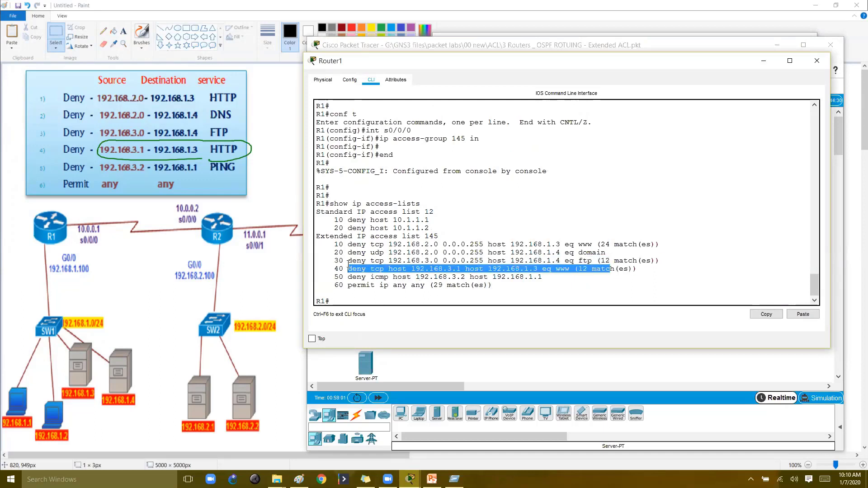
# Highlight ICMP entry 50 of list 145 on Router1 and open PC3's command prompt.
pyautogui.moveTo(366, 277); pyautogui.dragTo(555, 276)
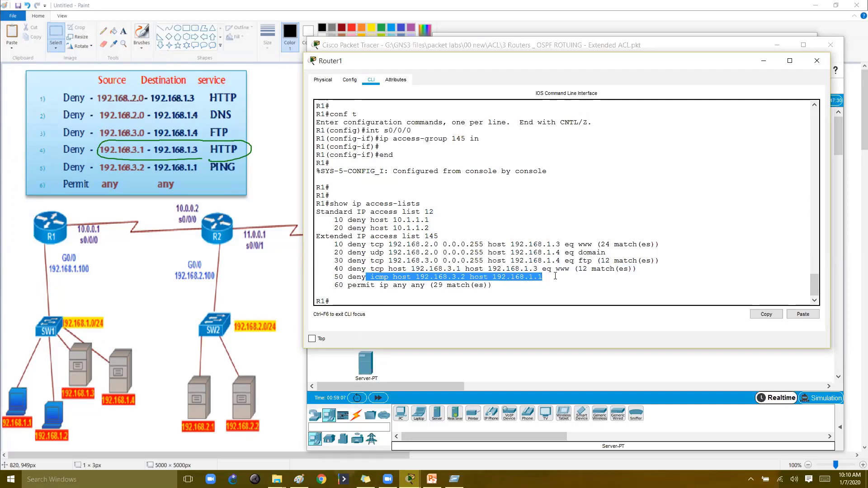
pyautogui.click(493, 365)
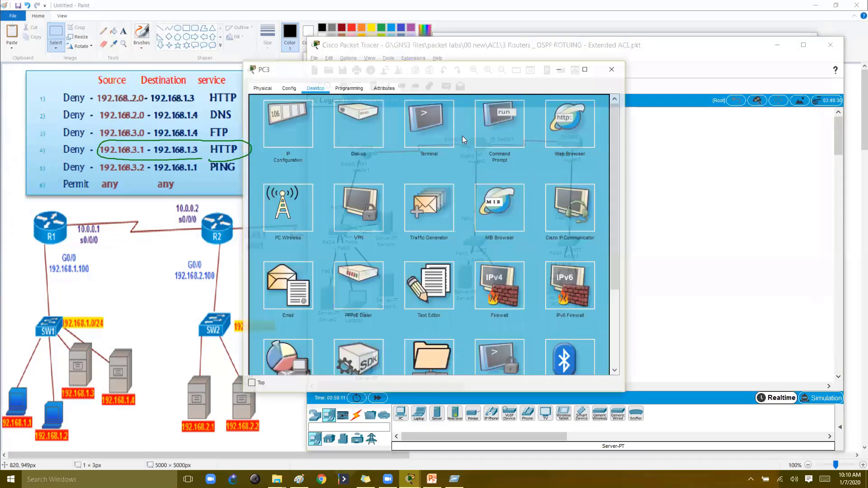
pyautogui.click(578, 284)
pyautogui.moveTo(404, 75); pyautogui.dragTo(544, 60)
pyautogui.click(651, 100)
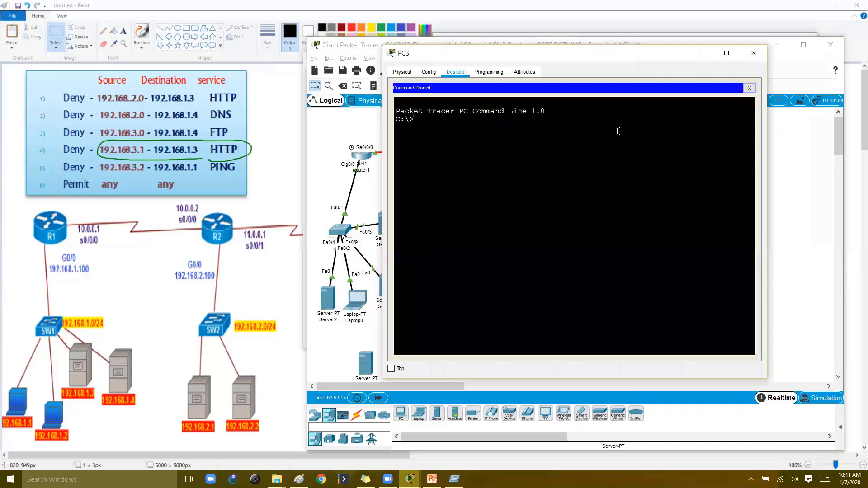
# Run ipconfig on PC3 and check its IP address.
pyautogui.write('ipconfcig')
pyautogui.press('BackSpace')
pyautogui.press('BackSpace')
pyautogui.press('BackSpace')
pyautogui.press('BackSpace')
pyautogui.write('fig')
pyautogui.press('Return')
pyautogui.moveTo(582, 160); pyautogui.dragTo(630, 162)
# Ping 192.168.1.1 from PC3 to test the ICMP deny rule.
pyautogui.write('ping  192.168.')
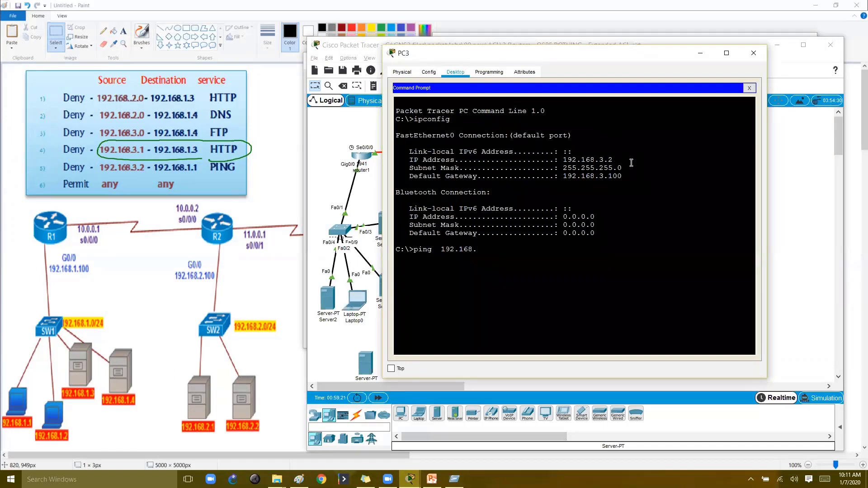
pyautogui.write('1.1')
pyautogui.press('Return')
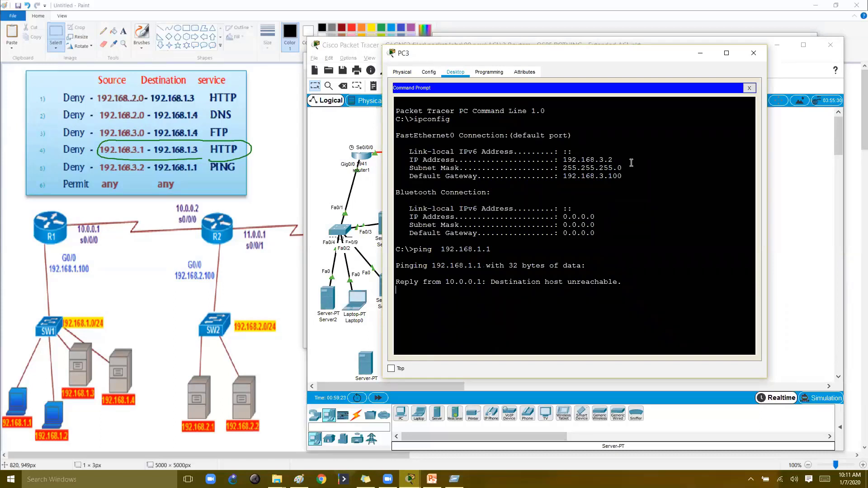
# Sketch freehand marks beside R1's s0/0/0 link in the topology diagram and clear all annotations.
pyautogui.hotkey('ctrl', '2')
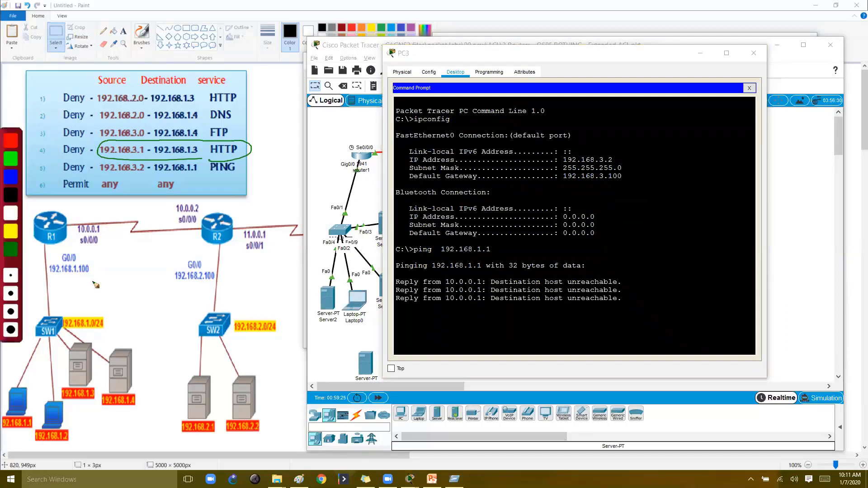
pyautogui.moveTo(96, 216)
pyautogui.mouseDown()
pyautogui.moveTo(109, 238)
pyautogui.moveTo(153, 269)
pyautogui.mouseUp()
pyautogui.moveTo(146, 263)
pyautogui.mouseDown()
pyautogui.moveTo(135, 276)
pyautogui.moveTo(123, 271)
pyautogui.mouseUp()
pyautogui.moveTo(128, 259); pyautogui.dragTo(116, 271)
pyautogui.press('Escape')
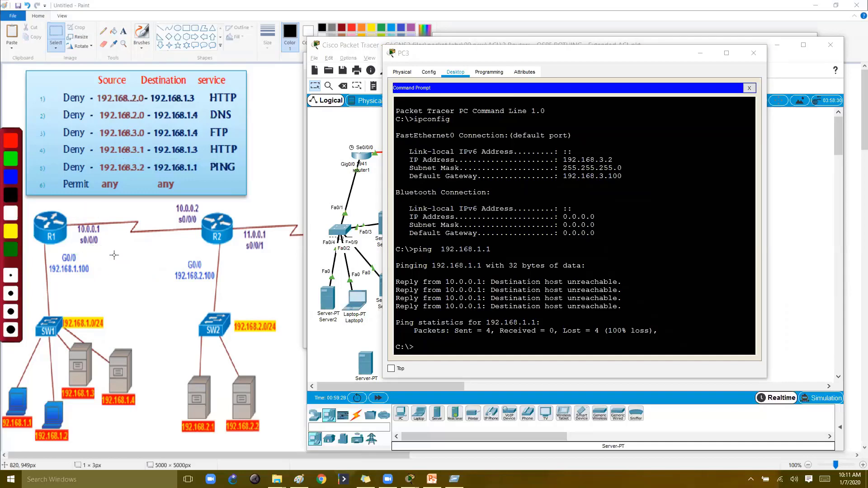
# Return to Router1's command line and list its IP access lists with show ip access-lists.
pyautogui.click(333, 180)
pyautogui.click(361, 157)
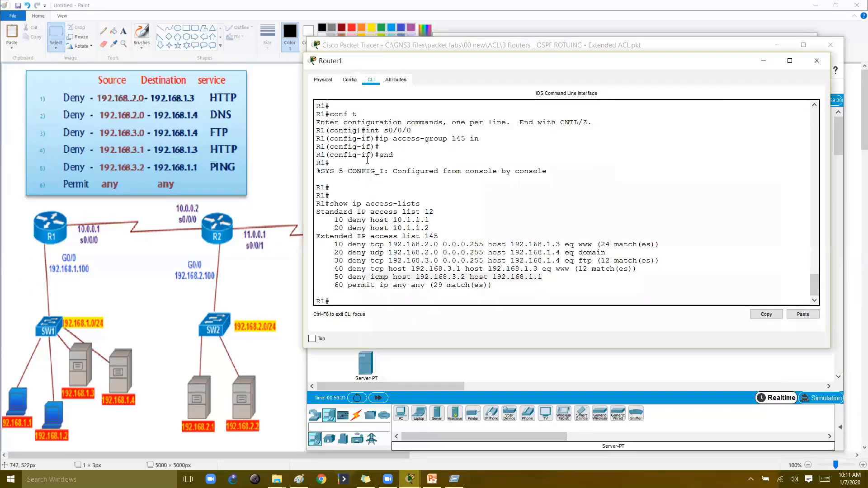
pyautogui.click(515, 232)
pyautogui.press('Return')
pyautogui.press('Return')
pyautogui.press('Return')
pyautogui.press('Up')
pyautogui.press('Return')
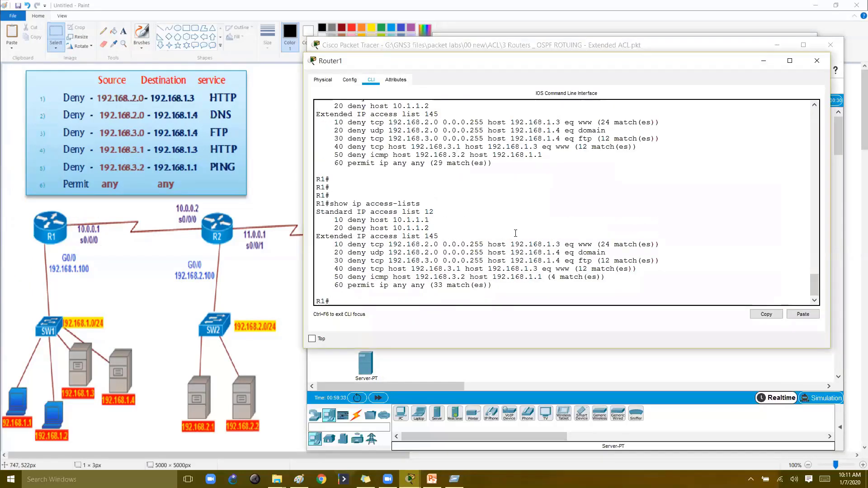
# Highlight entries 50 and 60 of list 145 to examine the ICMP deny and permit matches.
pyautogui.moveTo(369, 285); pyautogui.dragTo(482, 285)
pyautogui.moveTo(416, 277); pyautogui.dragTo(616, 276)
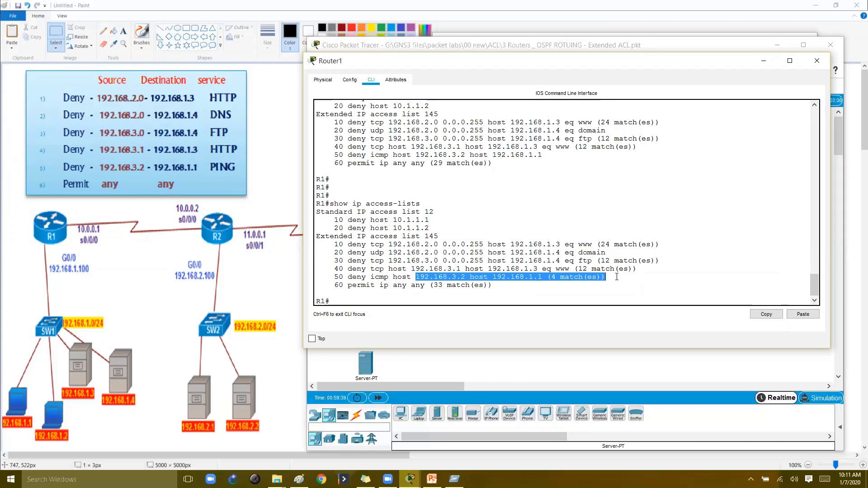
pyautogui.click(435, 278)
pyautogui.moveTo(434, 278); pyautogui.dragTo(605, 278)
pyautogui.click(390, 290)
pyautogui.moveTo(390, 288); pyautogui.dragTo(498, 291)
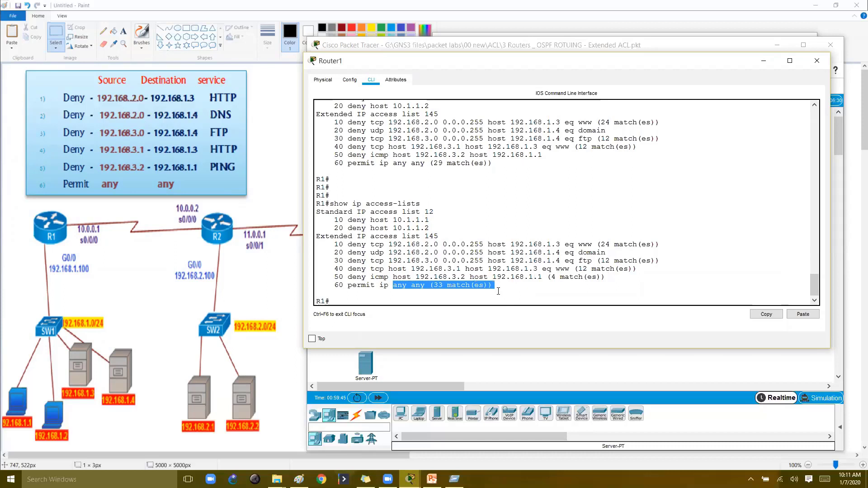
pyautogui.click(453, 252)
pyautogui.moveTo(420, 277); pyautogui.dragTo(532, 277)
pyautogui.moveTo(438, 276); pyautogui.dragTo(528, 277)
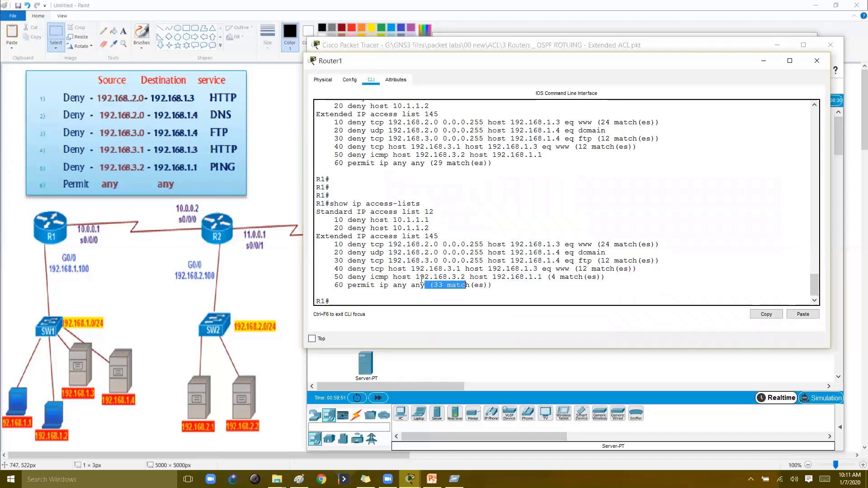
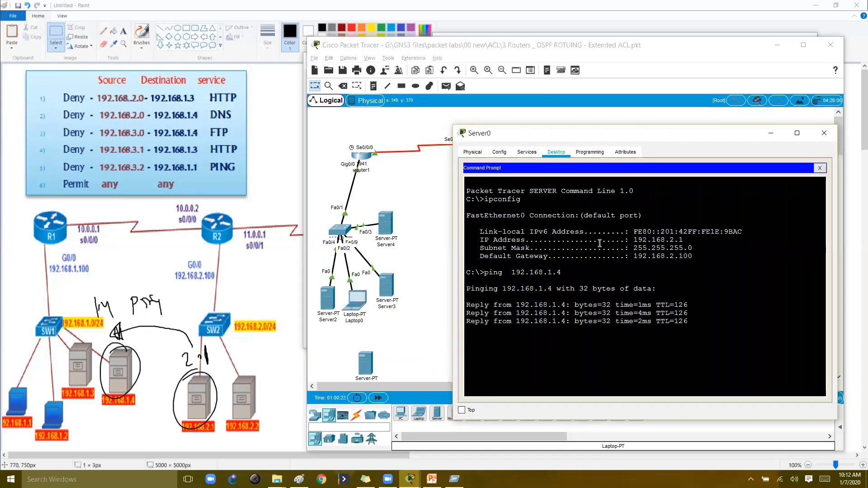
# Stop Server0's ping to 192.168.1.4 and ping 192.168.1.3 instead.
pyautogui.hotkey('ctrl', 'c')
pyautogui.press('Up')
pyautogui.write('2')
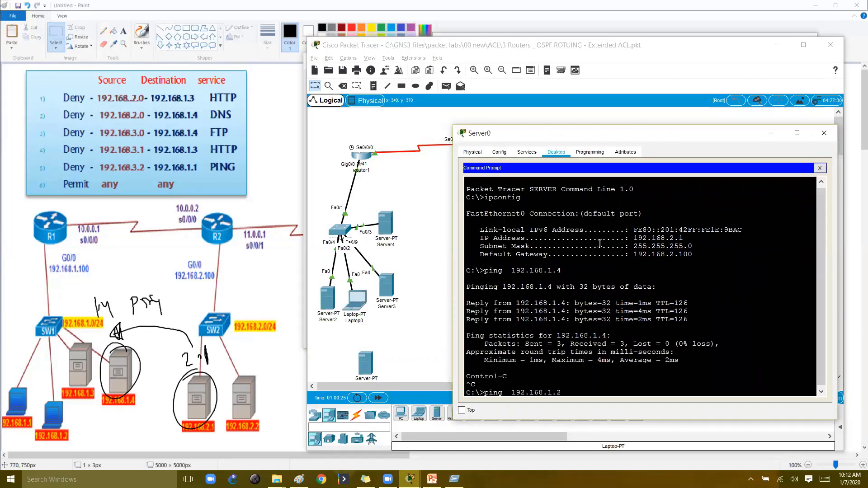
pyautogui.press('Return')
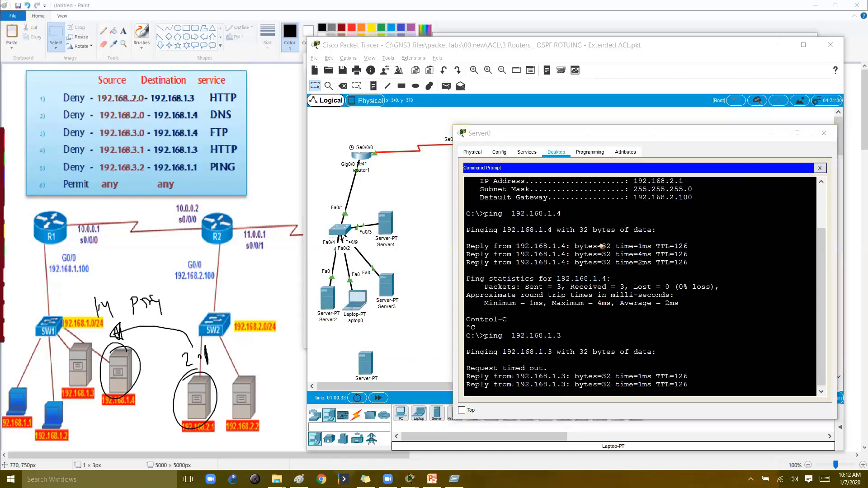
# Circle the handwritten ping notes in red, link them to the permit any any rule, and clear all annotations.
pyautogui.moveTo(162, 285); pyautogui.dragTo(164, 288)
pyautogui.moveTo(77, 297)
pyautogui.mouseDown()
pyautogui.moveTo(221, 335)
pyautogui.moveTo(154, 281)
pyautogui.moveTo(158, 196)
pyautogui.moveTo(148, 201)
pyautogui.moveTo(88, 170)
pyautogui.moveTo(206, 208)
pyautogui.mouseUp()
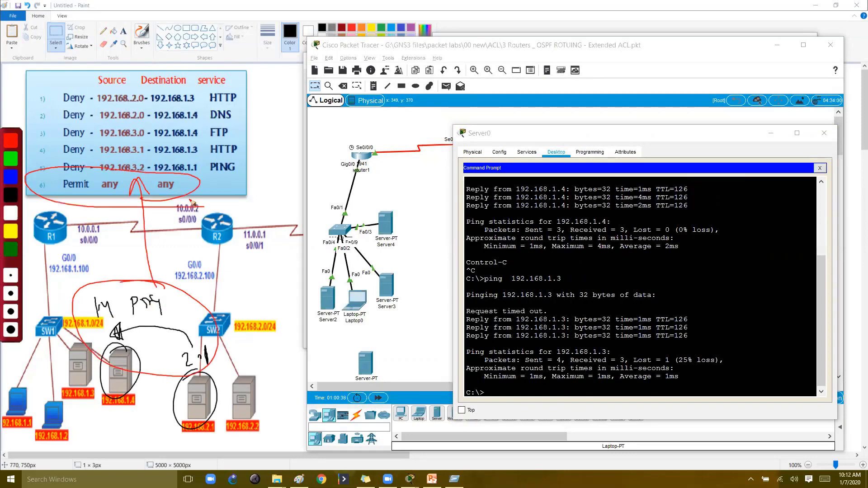
pyautogui.press('Escape')
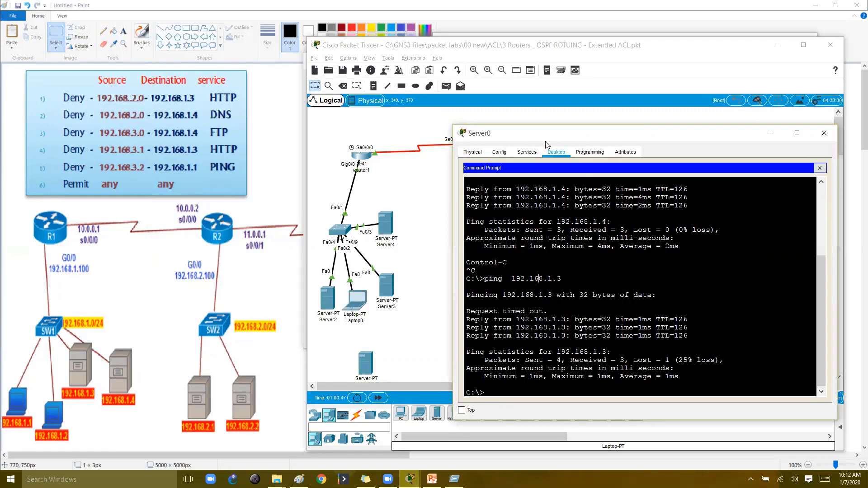
# Request 192.168.1.4 in PC2's web browser to test permitted HTTP access.
pyautogui.moveTo(533, 117); pyautogui.dragTo(520, 113)
pyautogui.click(416, 194)
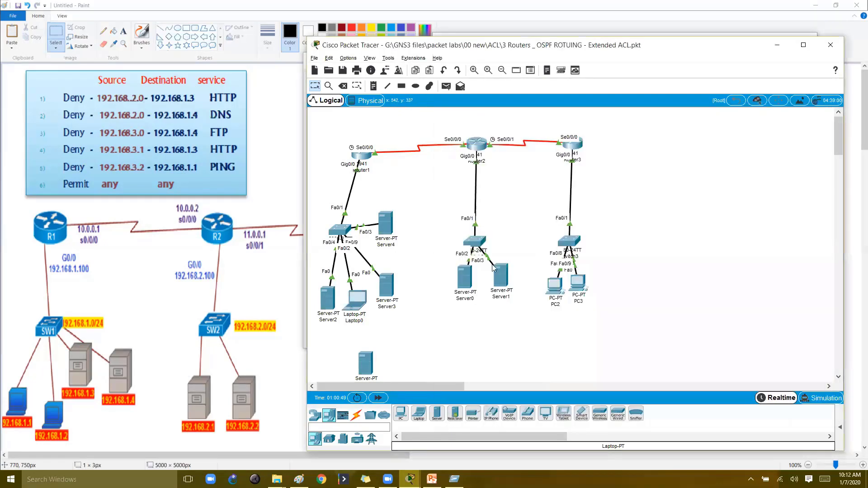
pyautogui.click(466, 276)
pyautogui.click(423, 221)
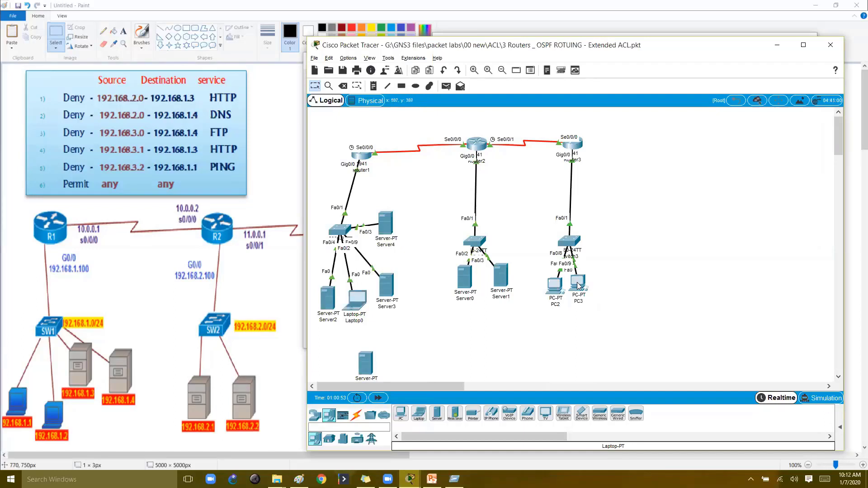
pyautogui.click(559, 288)
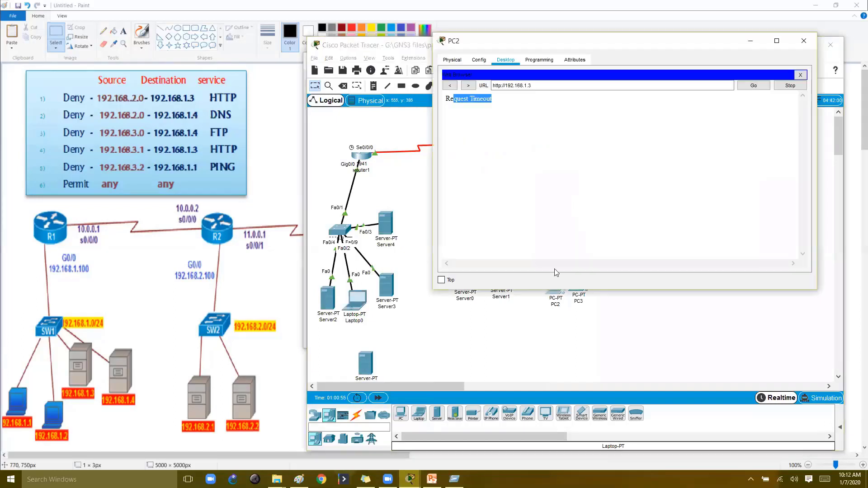
pyautogui.click(581, 87)
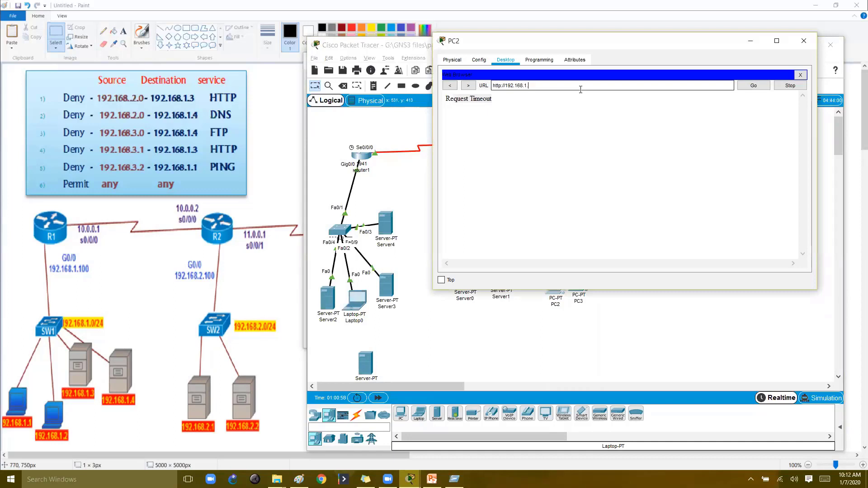
pyautogui.press('Return')
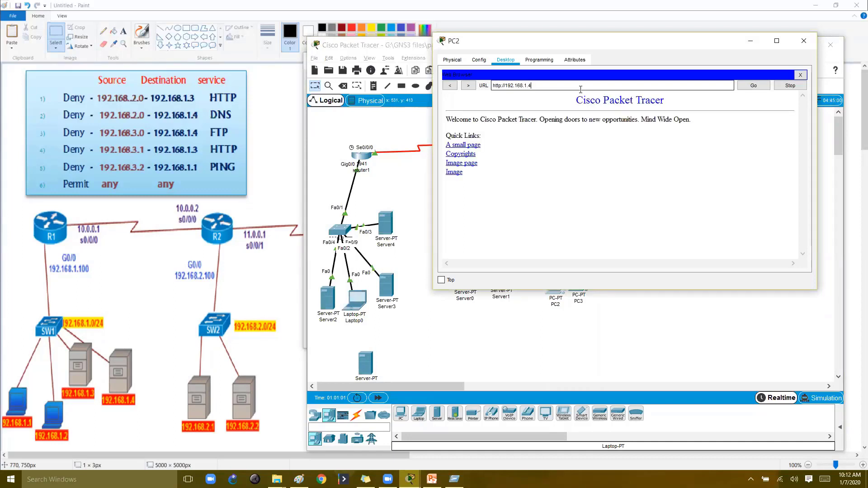
# Draw a circled 3.1 label below PC2, an arrow to Server4, and a circled 1.4 http label above Server4.
pyautogui.hotkey('ctrl', '2')
pyautogui.click(400, 335)
pyautogui.moveTo(544, 312)
pyautogui.mouseDown()
pyautogui.moveTo(543, 325)
pyautogui.moveTo(560, 327)
pyautogui.mouseUp()
pyautogui.moveTo(551, 304)
pyautogui.mouseDown()
pyautogui.moveTo(533, 340)
pyautogui.moveTo(430, 285)
pyautogui.moveTo(411, 252)
pyautogui.moveTo(393, 246)
pyautogui.mouseUp()
pyautogui.moveTo(407, 243); pyautogui.dragTo(405, 253)
pyautogui.moveTo(372, 193); pyautogui.dragTo(373, 208)
pyautogui.click(376, 200)
pyautogui.moveTo(381, 195)
pyautogui.mouseDown()
pyautogui.moveTo(387, 204)
pyautogui.moveTo(407, 200)
pyautogui.mouseUp()
pyautogui.moveTo(411, 191)
pyautogui.mouseDown()
pyautogui.moveTo(410, 202)
pyautogui.moveTo(415, 195)
pyautogui.mouseUp()
pyautogui.moveTo(418, 193); pyautogui.dragTo(417, 204)
pyautogui.moveTo(419, 192); pyautogui.dragTo(424, 206)
pyautogui.moveTo(427, 184)
pyautogui.mouseDown()
pyautogui.moveTo(413, 218)
pyautogui.moveTo(404, 179)
pyautogui.mouseUp()
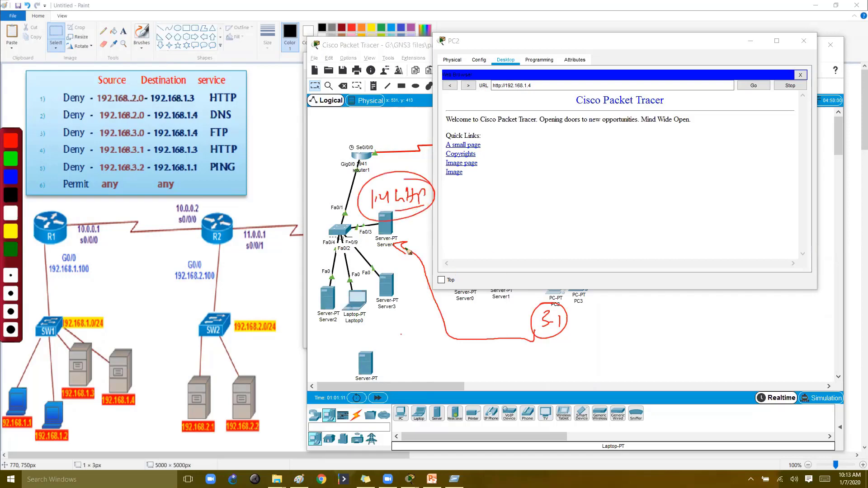
pyautogui.moveTo(403, 247); pyautogui.dragTo(409, 244)
# Mark the 192.168.3.x rules in green, note 1.4 http beside the rules table, and clear all annotations.
pyautogui.moveTo(147, 131)
pyautogui.mouseDown()
pyautogui.moveTo(100, 145)
pyautogui.moveTo(152, 164)
pyautogui.moveTo(107, 130)
pyautogui.moveTo(144, 177)
pyautogui.moveTo(210, 144)
pyautogui.moveTo(276, 132)
pyautogui.moveTo(268, 141)
pyautogui.moveTo(280, 146)
pyautogui.moveTo(241, 134)
pyautogui.moveTo(270, 122)
pyautogui.mouseUp()
pyautogui.click(260, 119)
pyautogui.moveTo(230, 163)
pyautogui.mouseDown()
pyautogui.moveTo(221, 142)
pyautogui.moveTo(233, 160)
pyautogui.moveTo(255, 157)
pyautogui.mouseUp()
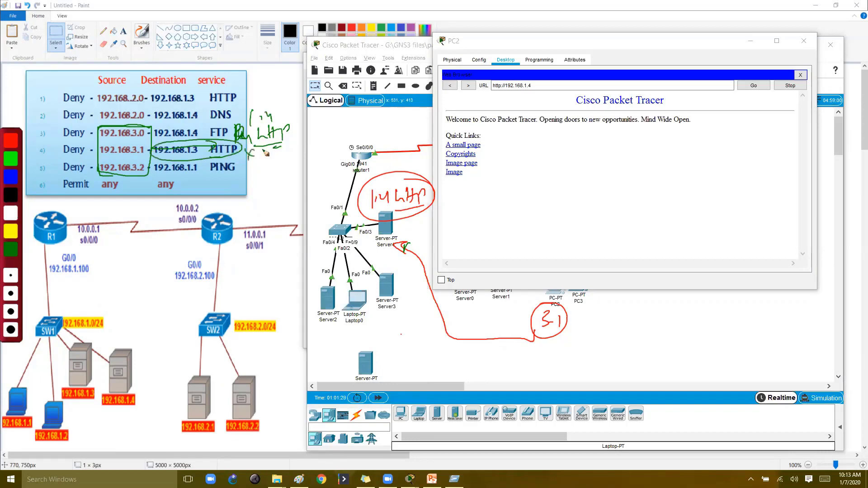
pyautogui.press('Escape')
# Request 192.168.1.3 in PC2's web browser, circle and cross the matching fourth rule in green, and clear the marks.
pyautogui.click(556, 85)
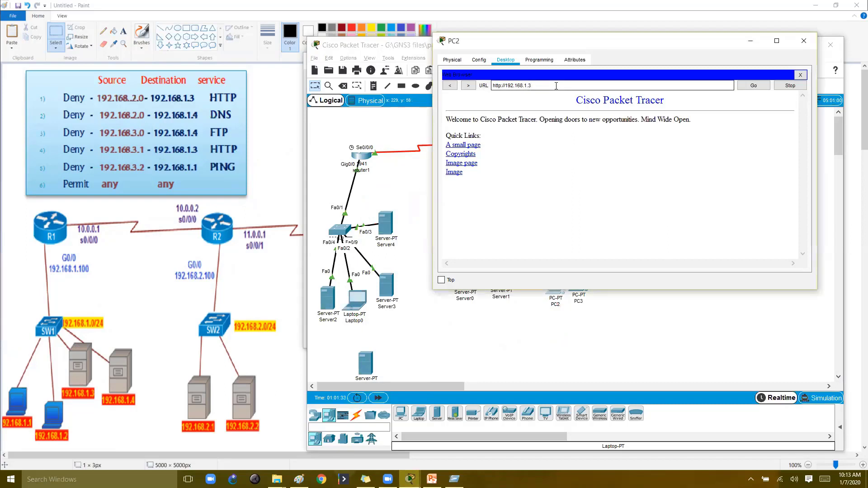
pyautogui.hotkey('ctrl', '2')
pyautogui.moveTo(209, 161)
pyautogui.mouseDown()
pyautogui.moveTo(244, 157)
pyautogui.moveTo(145, 144)
pyautogui.moveTo(219, 165)
pyautogui.moveTo(264, 148)
pyautogui.mouseUp()
pyautogui.moveTo(254, 148); pyautogui.dragTo(265, 155)
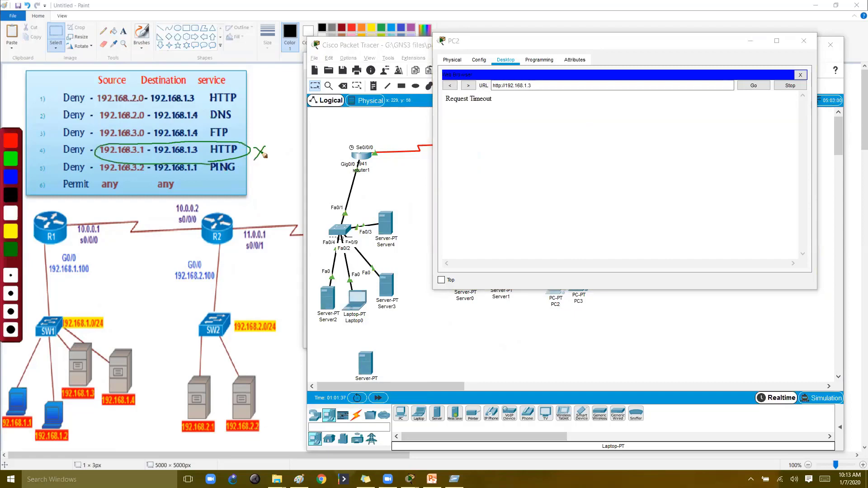
pyautogui.press('Escape')
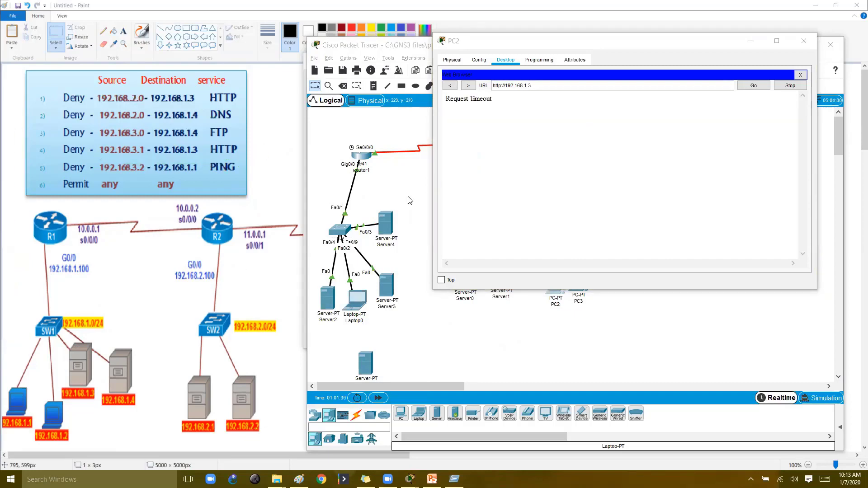
# List Router1's IP access lists again and highlight entry 60 of list 145 to check the permit matches.
pyautogui.click(362, 155)
pyautogui.press('Return')
pyautogui.press('Return')
pyautogui.press('Return')
pyautogui.press('Up')
pyautogui.press('Return')
pyautogui.moveTo(407, 286); pyautogui.dragTo(458, 280)
pyautogui.click(391, 277)
pyautogui.moveTo(316, 284); pyautogui.dragTo(462, 285)
pyautogui.click(438, 368)
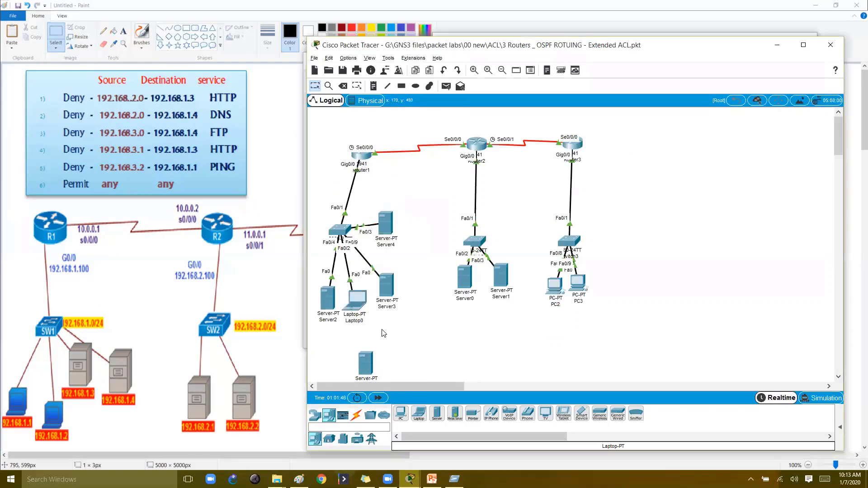
# Switch to PowerPoint, show the Extended ACL – Apply to Interface slide full screen, and exit the slide show.
pyautogui.click(432, 478)
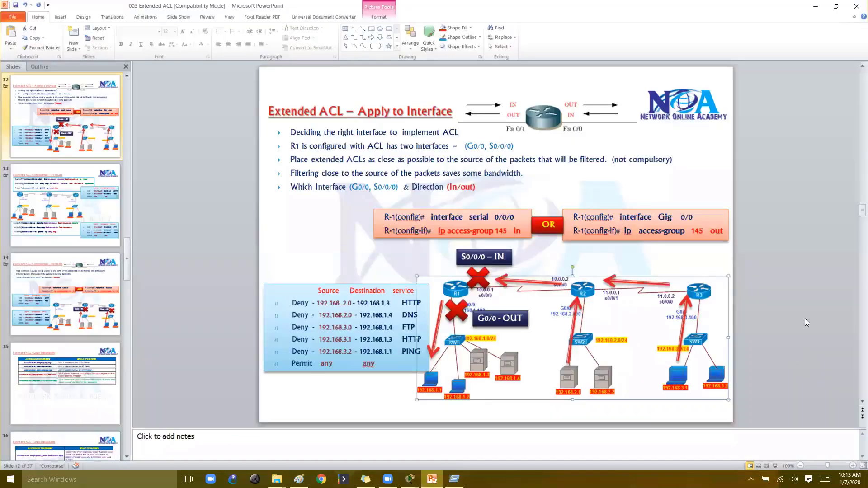
pyautogui.hotkey('shift', 'F5')
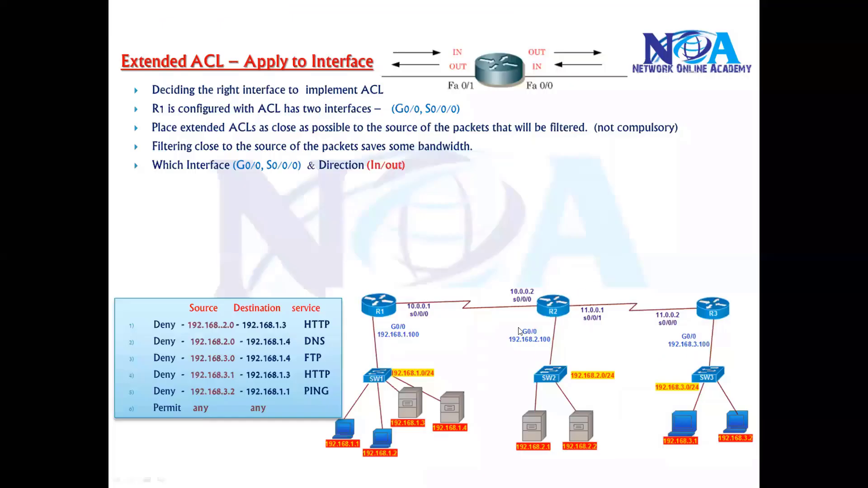
pyautogui.press('Escape')
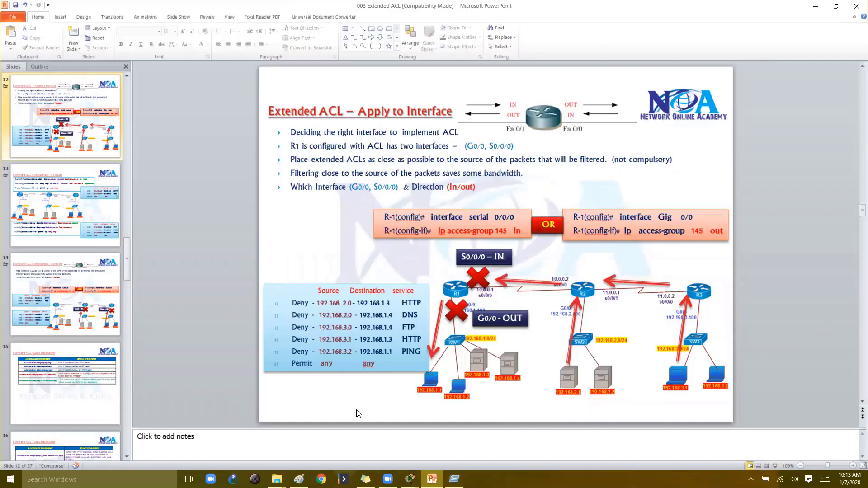
# Switch back to Router1's command line in Packet Tracer and enter configuration for interface s0/0/0.
pyautogui.moveTo(410, 479)
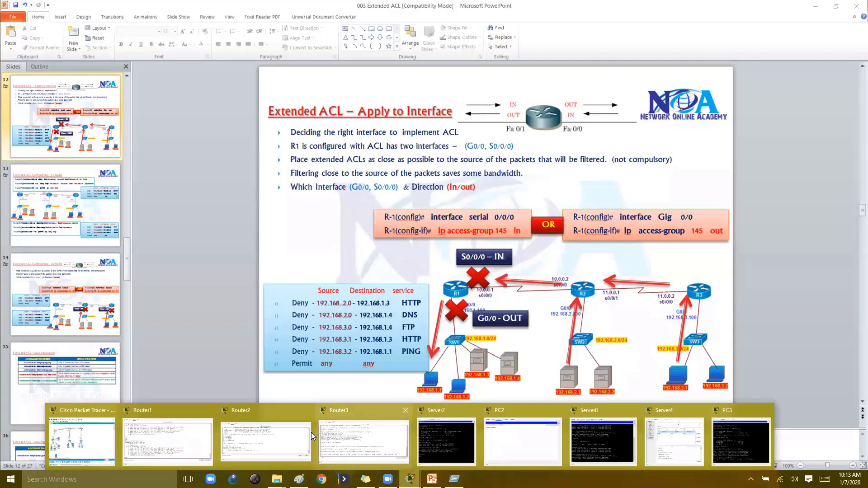
pyautogui.click(167, 441)
pyautogui.click(385, 246)
pyautogui.write('conf t')
pyautogui.press('Return')
pyautogui.press('Return')
pyautogui.write('int')
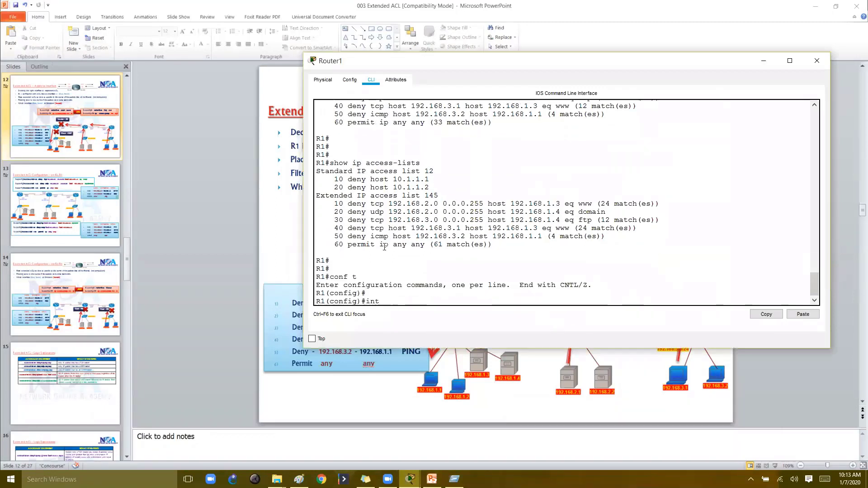
pyautogui.write(' s0/0/0')
pyautogui.press('Return')
# Remove inbound access group 145 from interface s0/0/0 and end configuration mode.
pyautogui.write('ip access-group 145 in')
pyautogui.press('Home')
pyautogui.write('no')
pyautogui.press('Return')
pyautogui.press('Return')
pyautogui.write('end')
pyautogui.press('Return')
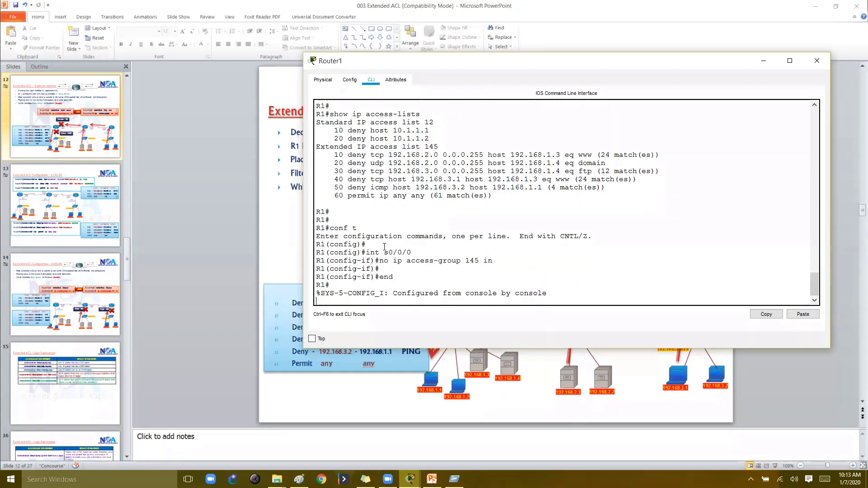
# Switch to the access rules and network diagram in Paint, and return to the Packet Tracer topology.
pyautogui.click(432, 479)
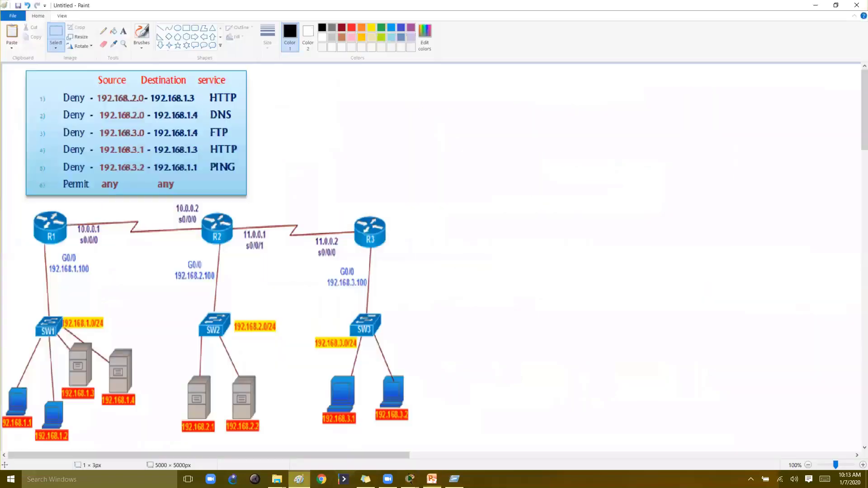
pyautogui.click(298, 479)
pyautogui.hotkey('alt', 'Tab')
pyautogui.hotkey('alt', 'Tab')
pyautogui.hotkey('alt', 'Tab')
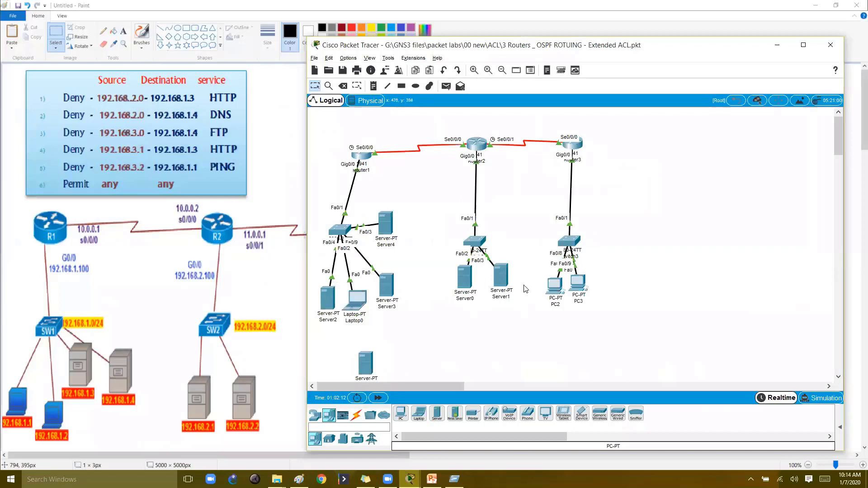
pyautogui.click(554, 286)
pyautogui.click(545, 86)
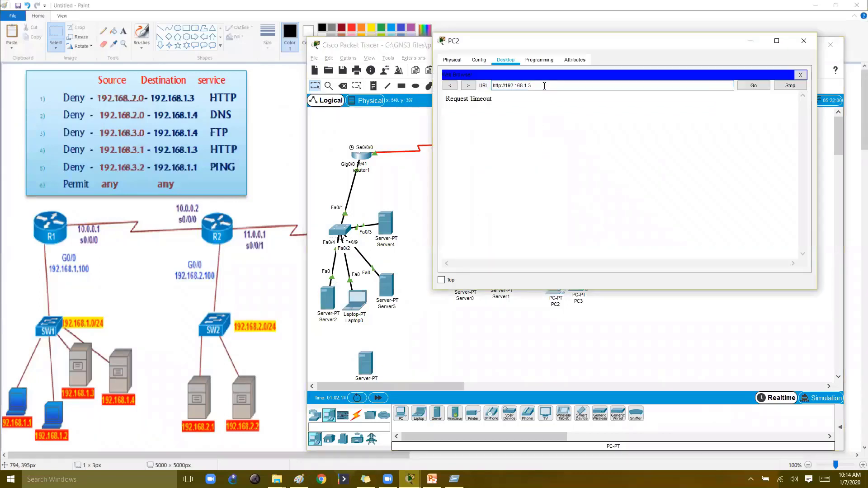
pyautogui.press('Return')
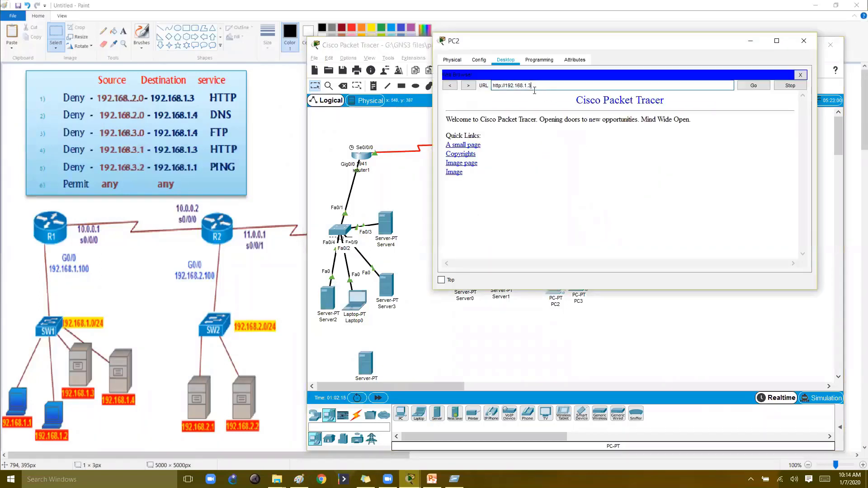
pyautogui.moveTo(531, 86); pyautogui.dragTo(477, 90)
# Return to Router1's command line and enter configuration for interface g0/0.
pyautogui.click(412, 179)
pyautogui.click(363, 157)
pyautogui.press('Return')
pyautogui.press('Return')
pyautogui.write('conf t')
pyautogui.press('Return')
pyautogui.write('itn g0/')
pyautogui.press('Return')
pyautogui.write('int g0/0/0')
pyautogui.press('Return')
pyautogui.press('Up')
pyautogui.press('Return')
# Remove outbound access group 145 from interface g0/0 and end configuration mode.
pyautogui.press('Up')
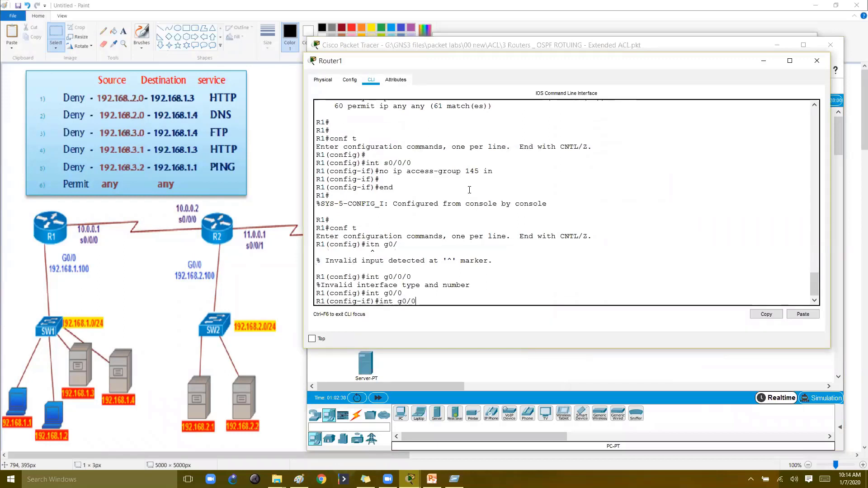
pyautogui.press('Up')
pyautogui.press('Up')
pyautogui.press('Up')
pyautogui.press('Tab')
pyautogui.press('Return')
pyautogui.press('Return')
pyautogui.write('end')
pyautogui.press('Return')
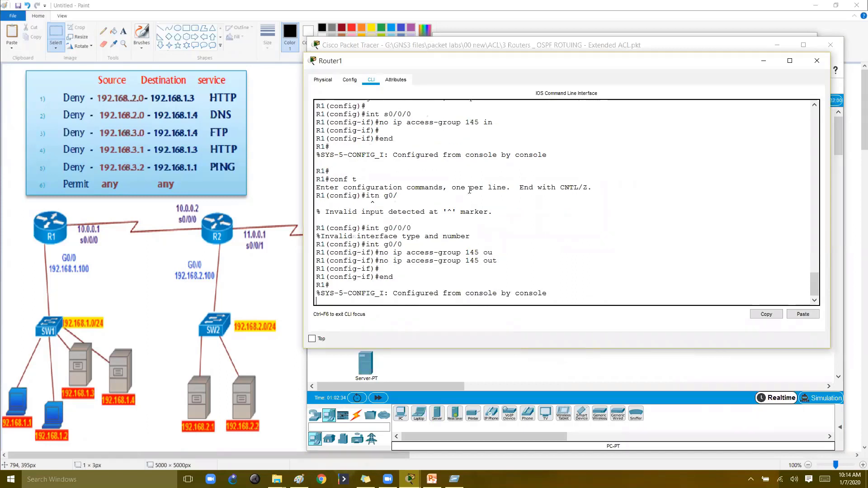
# Apply access group 145 outbound on Router1's interface g0/0 and end configuration mode.
pyautogui.press('Return')
pyautogui.write('conf t')
pyautogui.press('Return')
pyautogui.write('int g0/0')
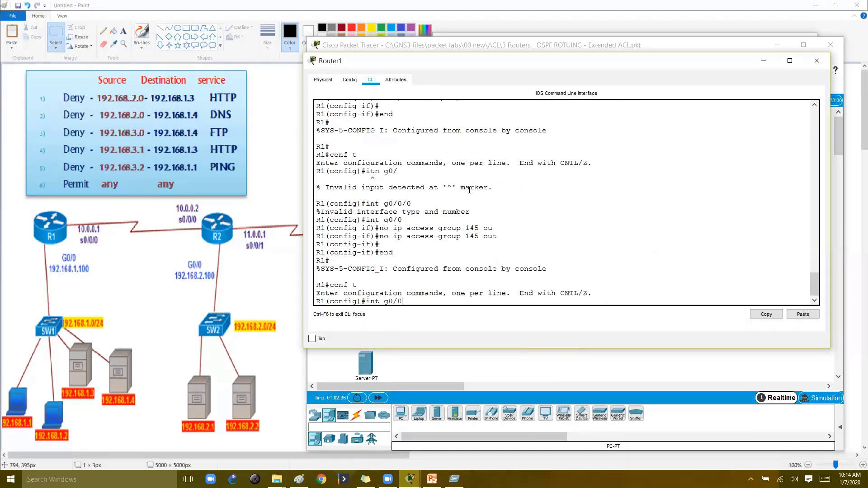
pyautogui.press('Return')
pyautogui.press('Up')
pyautogui.press('Up')
pyautogui.press('Up')
pyautogui.press('Up')
pyautogui.press('Right')
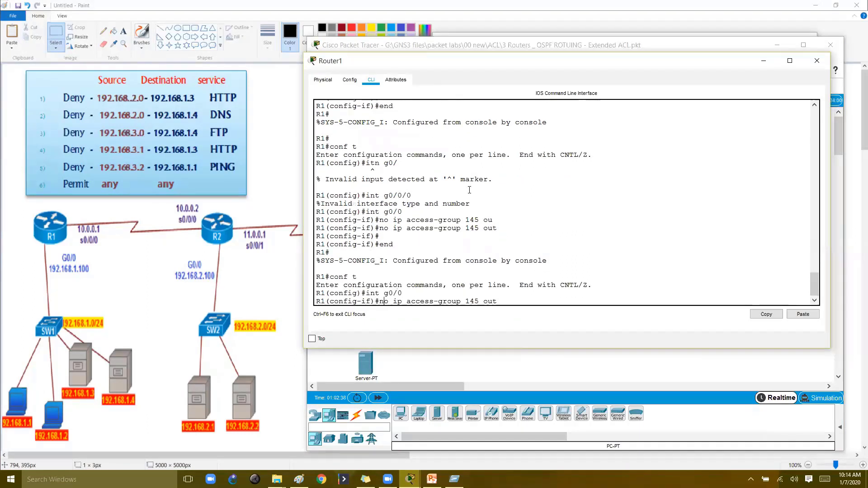
pyautogui.press('BackSpace')
pyautogui.press('BackSpace')
pyautogui.press('Return')
pyautogui.write('end')
pyautogui.press('Return')
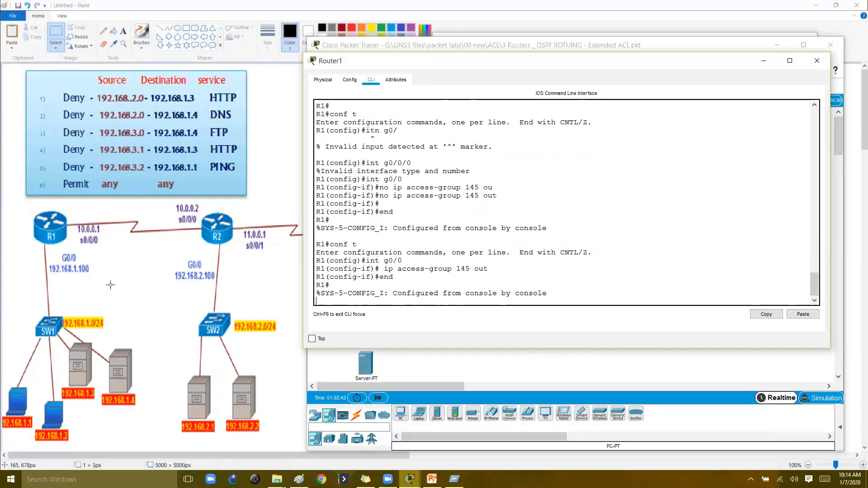
pyautogui.click(396, 358)
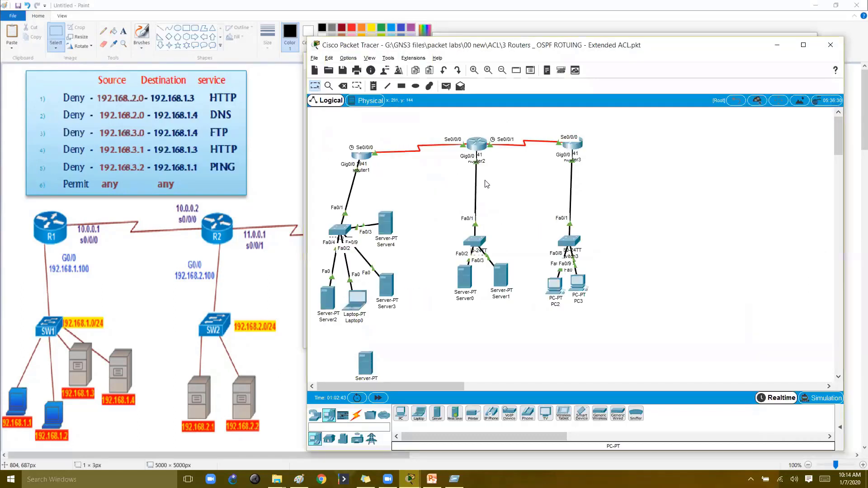
pyautogui.click(555, 286)
pyautogui.click(758, 86)
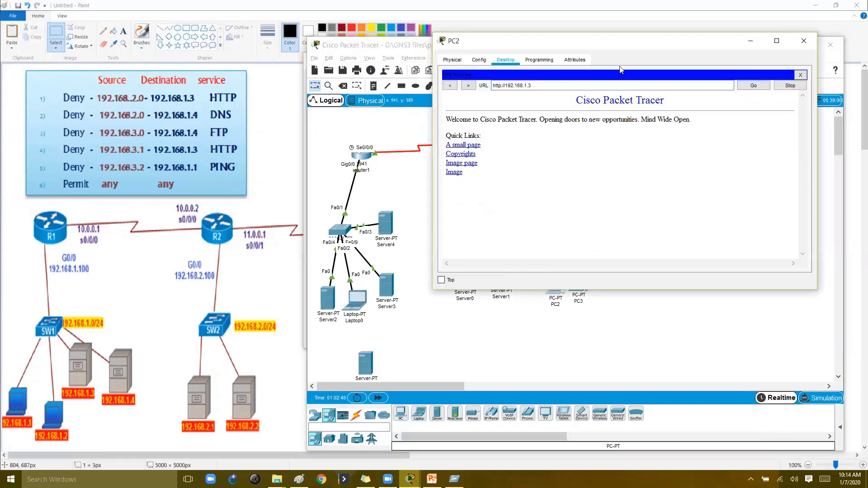
pyautogui.moveTo(576, 45); pyautogui.dragTo(589, 69)
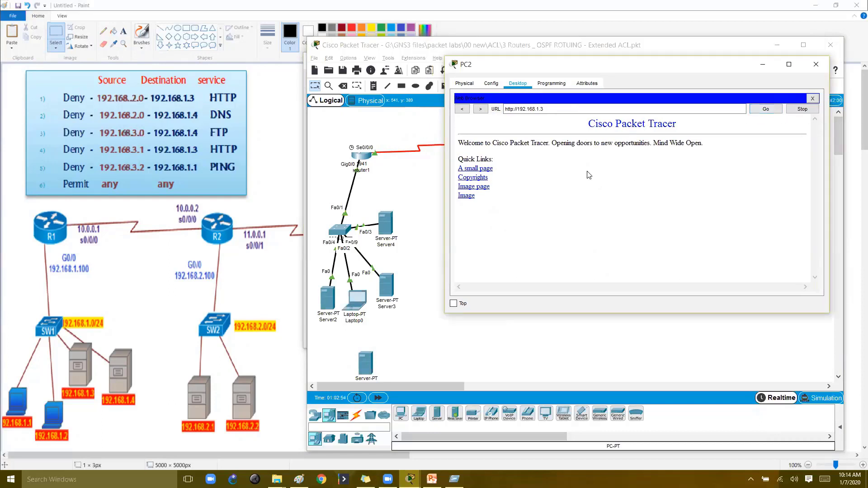
pyautogui.click(395, 185)
pyautogui.click(555, 285)
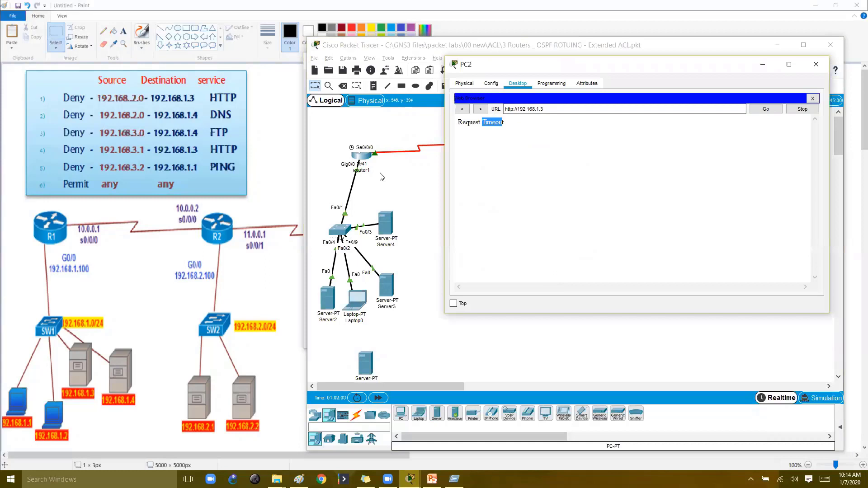
pyautogui.click(404, 185)
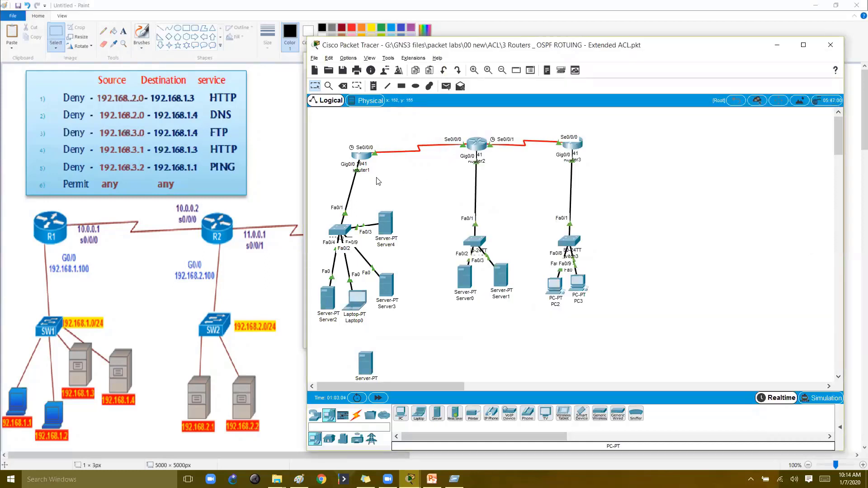
# Move Router1 slightly up and to the left in the topology and inspect its port summary.
pyautogui.moveTo(366, 159); pyautogui.dragTo(353, 150)
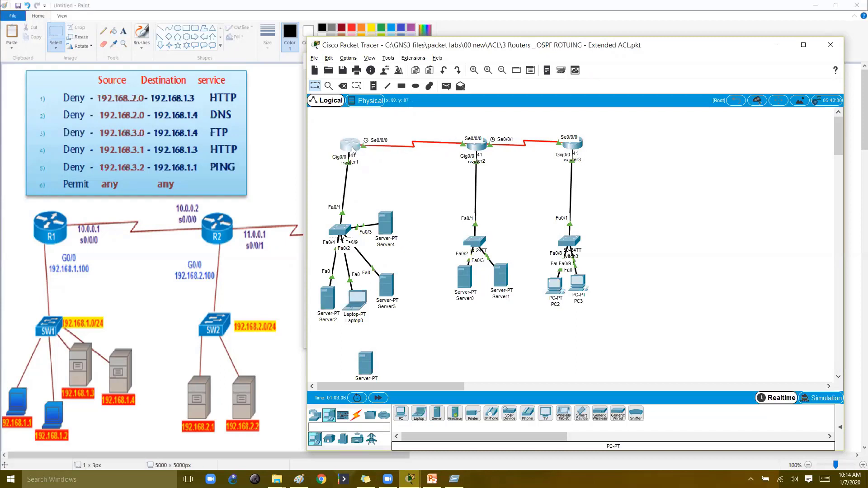
pyautogui.moveTo(351, 150)
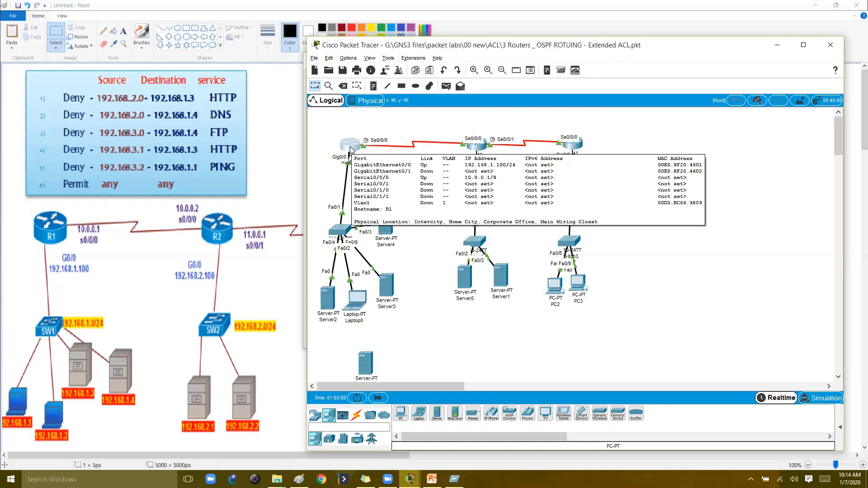
# Mark up the access rule table with the screen annotation pen, and bring the network diagram in Paint to the front.
pyautogui.hotkey('ctrl', '2')
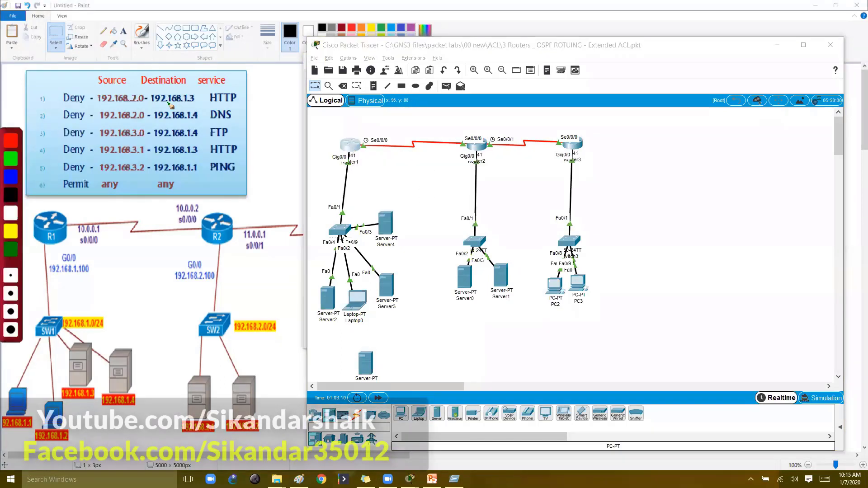
pyautogui.moveTo(202, 76)
pyautogui.mouseDown()
pyautogui.moveTo(86, 192)
pyautogui.moveTo(233, 132)
pyautogui.moveTo(271, 131)
pyautogui.mouseUp()
pyautogui.moveTo(275, 126); pyautogui.dragTo(296, 120)
pyautogui.moveTo(154, 199)
pyautogui.mouseDown()
pyautogui.moveTo(140, 198)
pyautogui.moveTo(199, 186)
pyautogui.mouseUp()
pyautogui.hotkey('ctrl', 'alt', 'g')
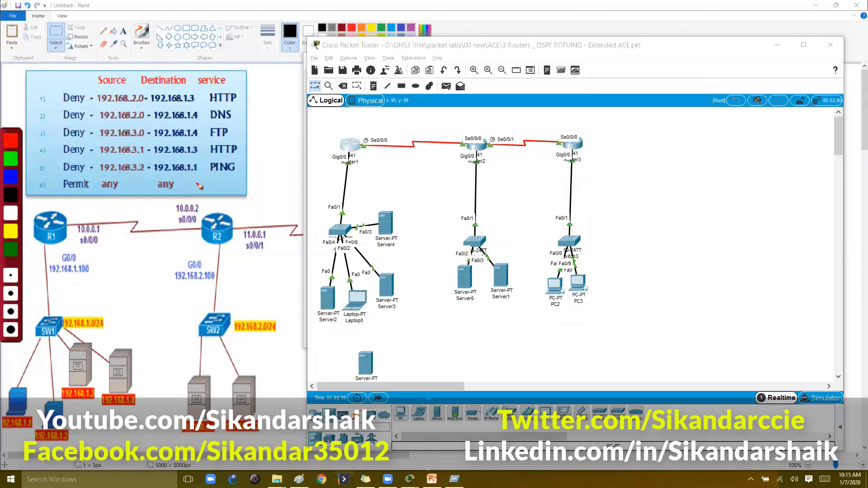
pyautogui.click(221, 221)
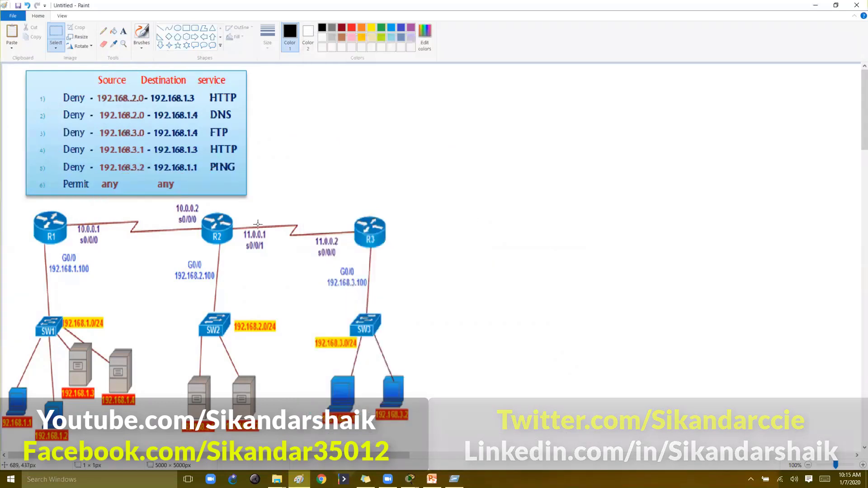